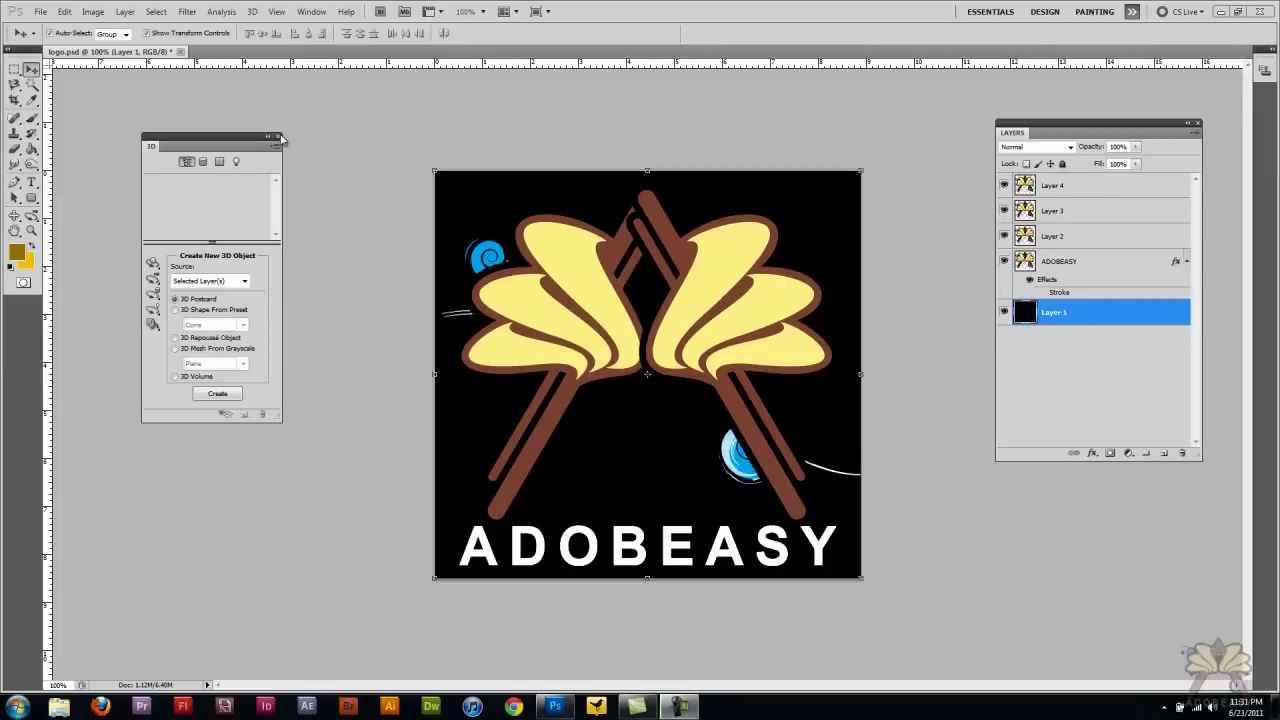
Step: Select Layer 4 and hide Layer 3, Layer 2 and the ADOBEASY layer
click(326, 9)
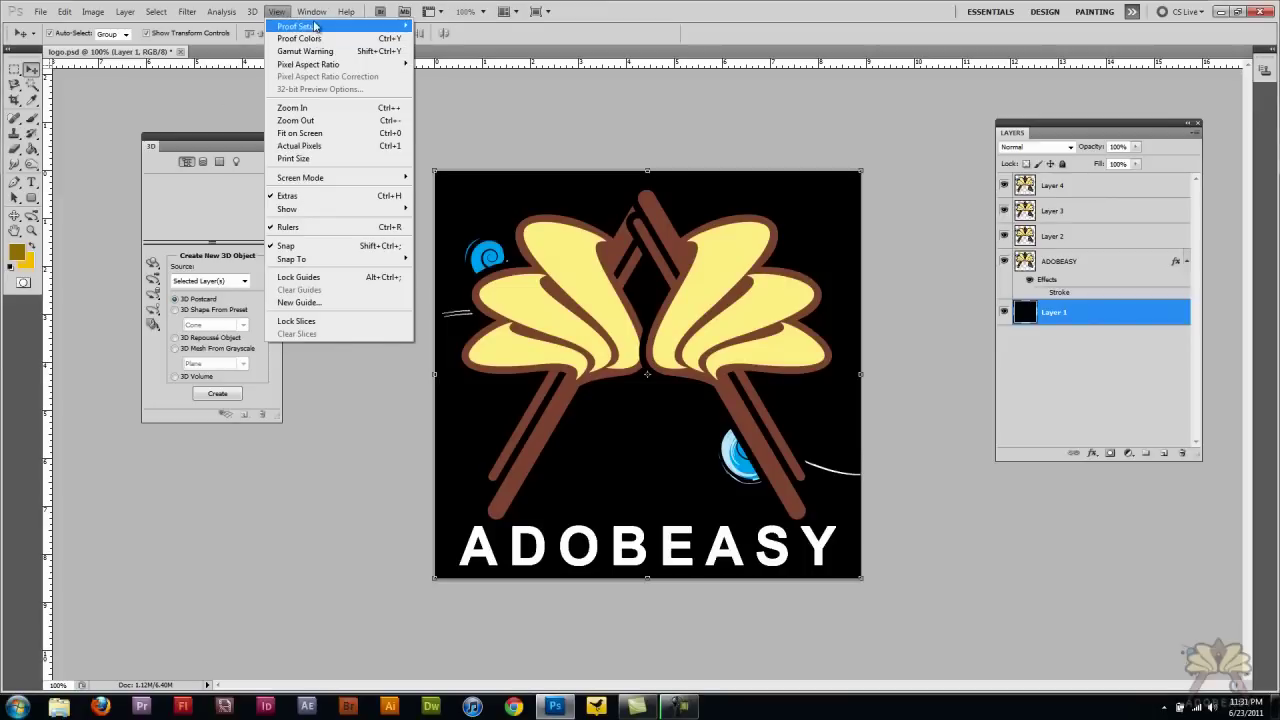
click(291, 104)
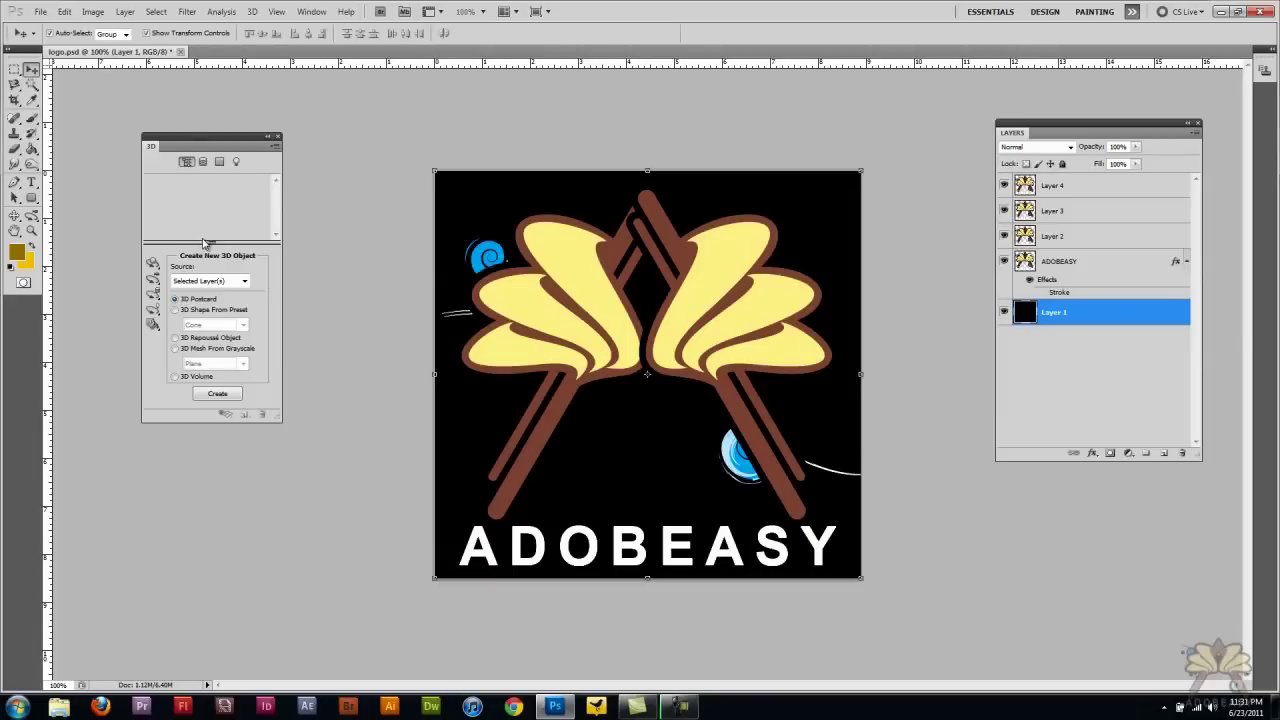
click(1073, 190)
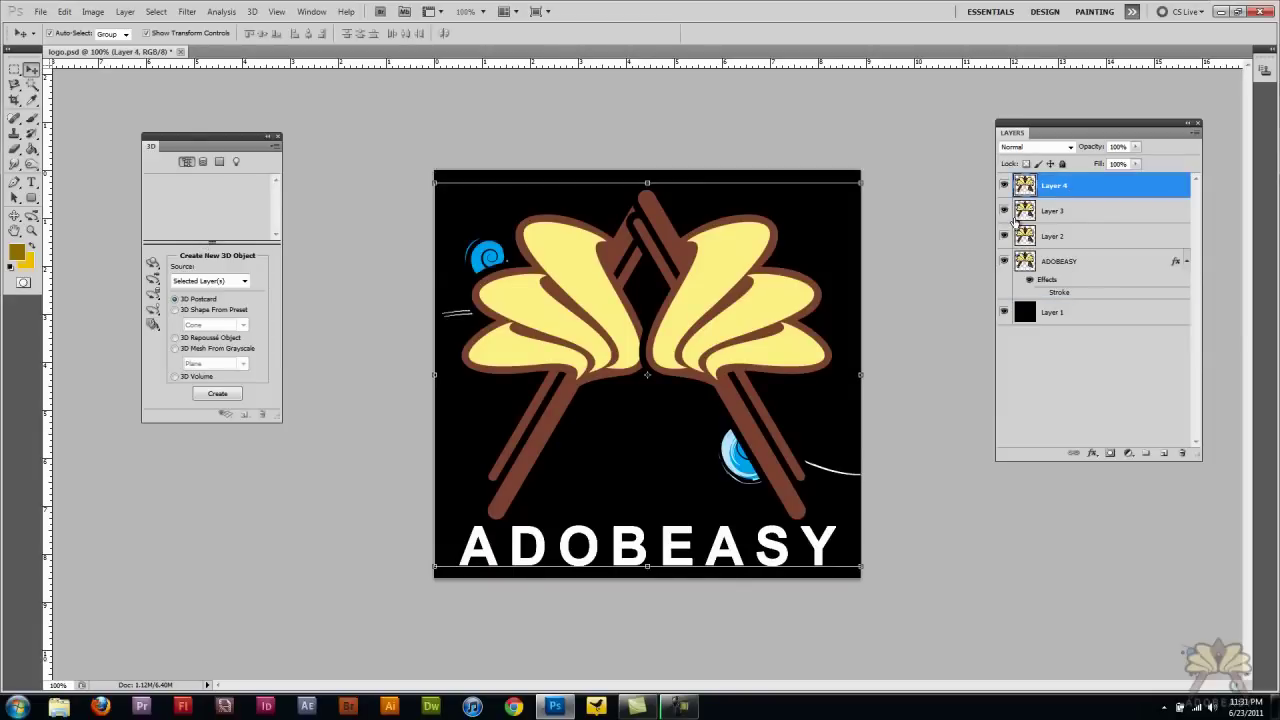
click(1004, 211)
click(1004, 236)
click(1004, 261)
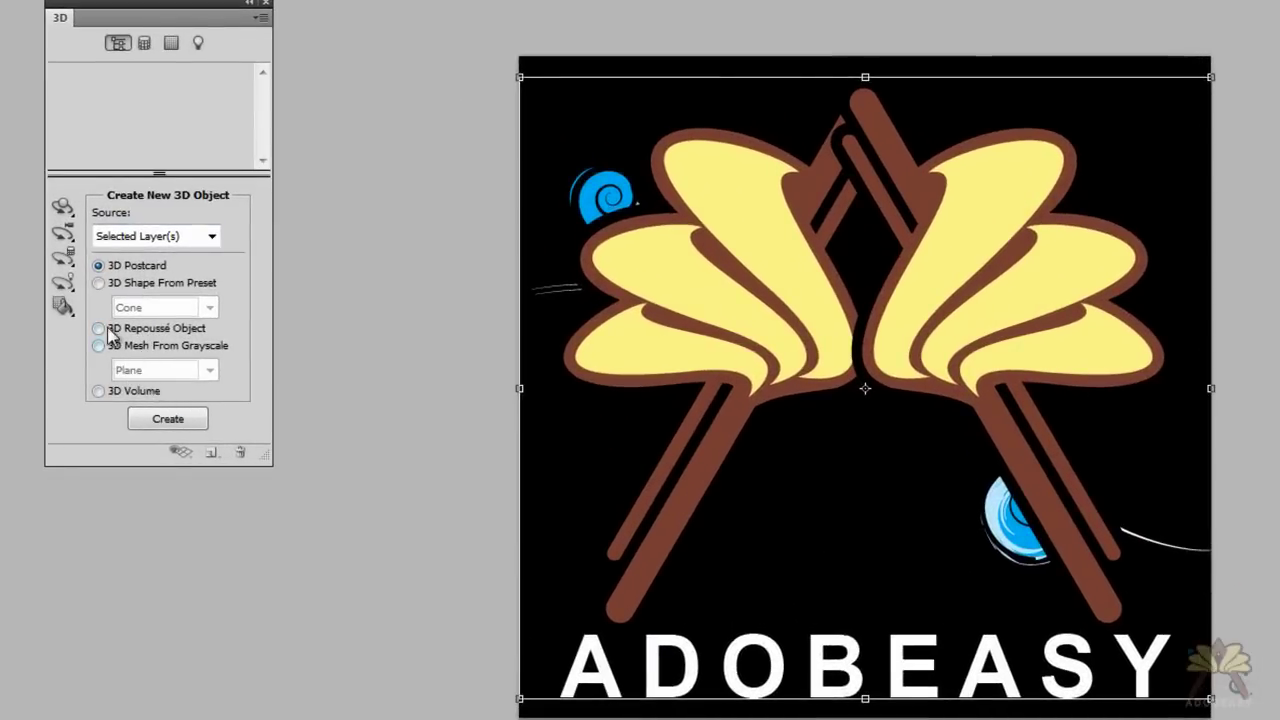
Step: Create a 3D Donut from Layer 4 using 3D Shape From Preset
click(129, 240)
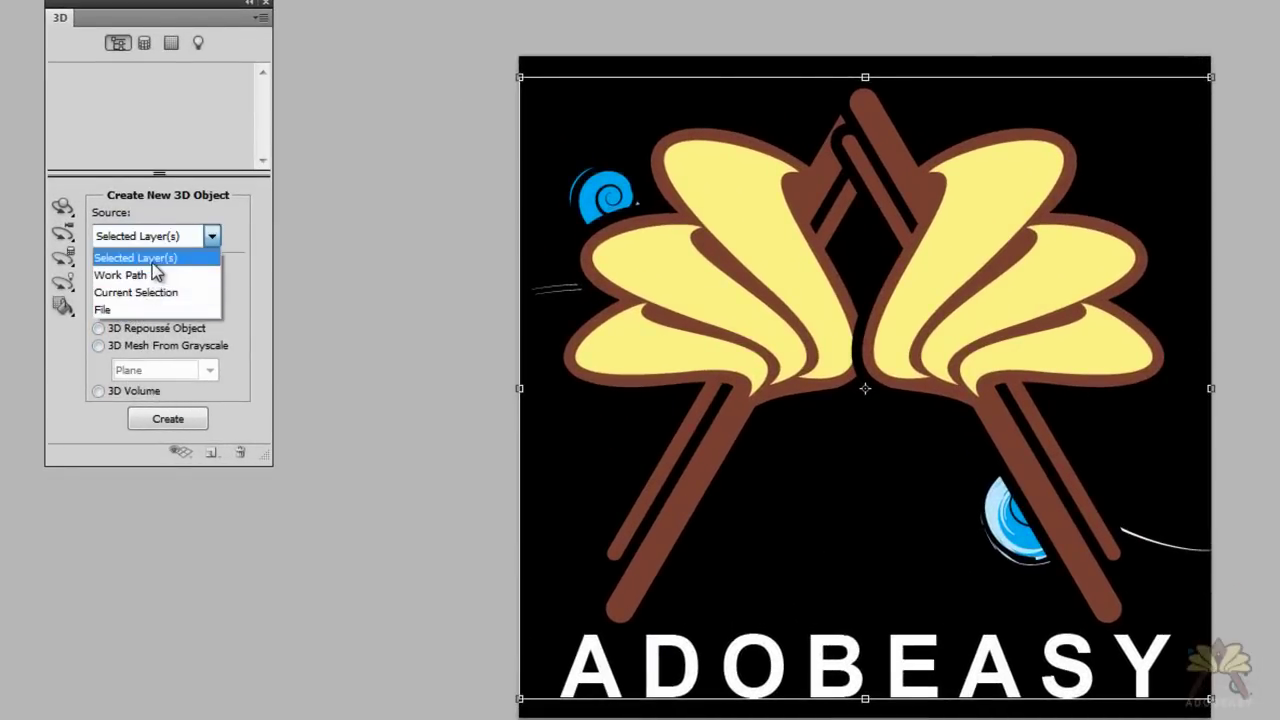
click(140, 258)
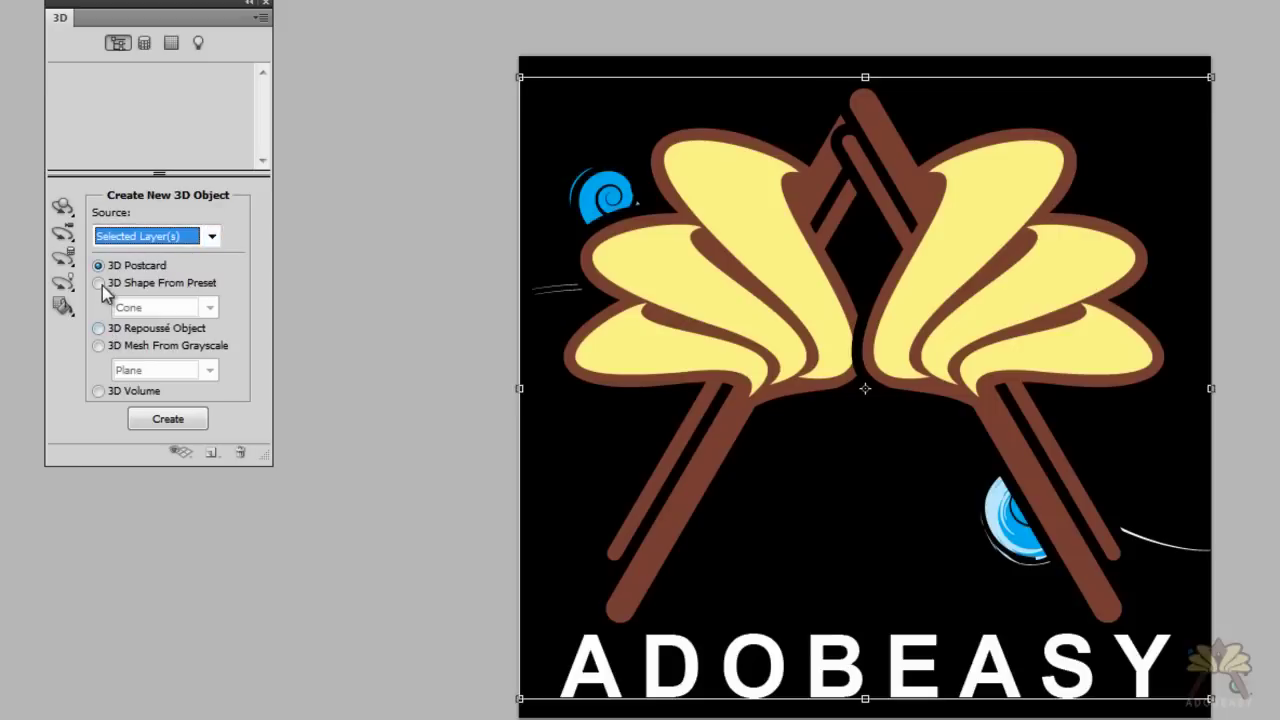
click(103, 285)
click(182, 310)
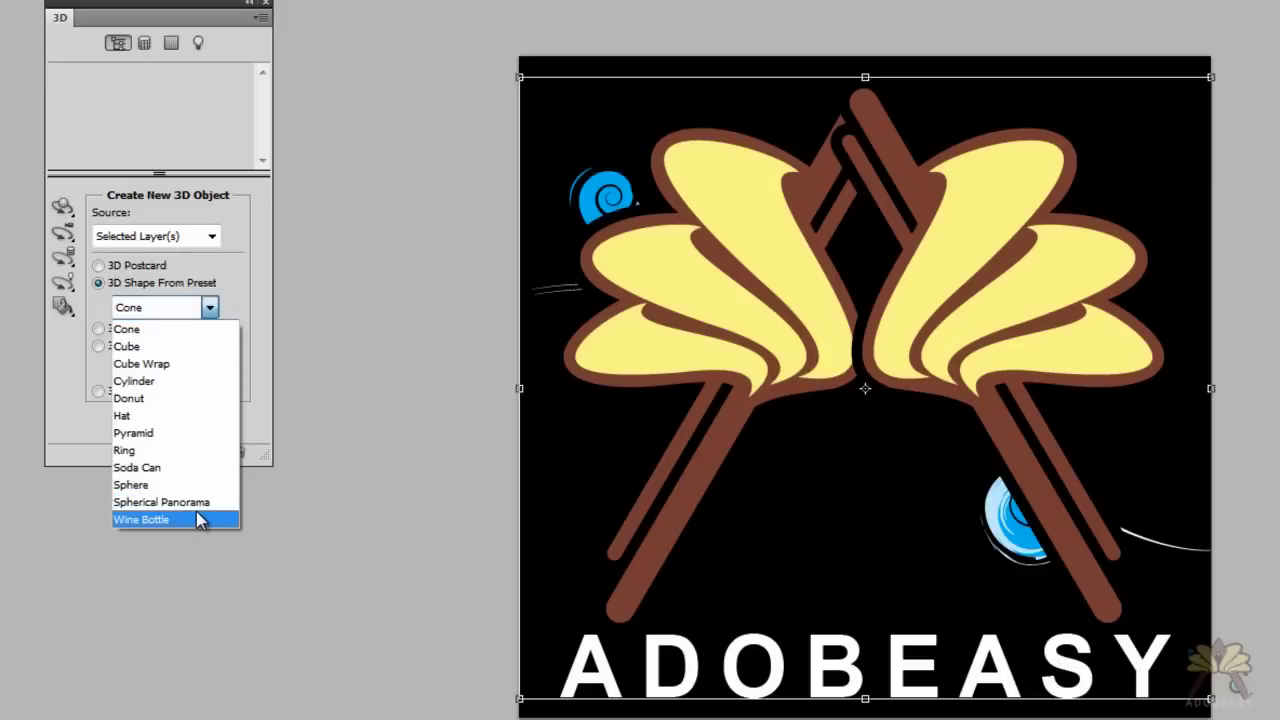
click(158, 400)
click(170, 419)
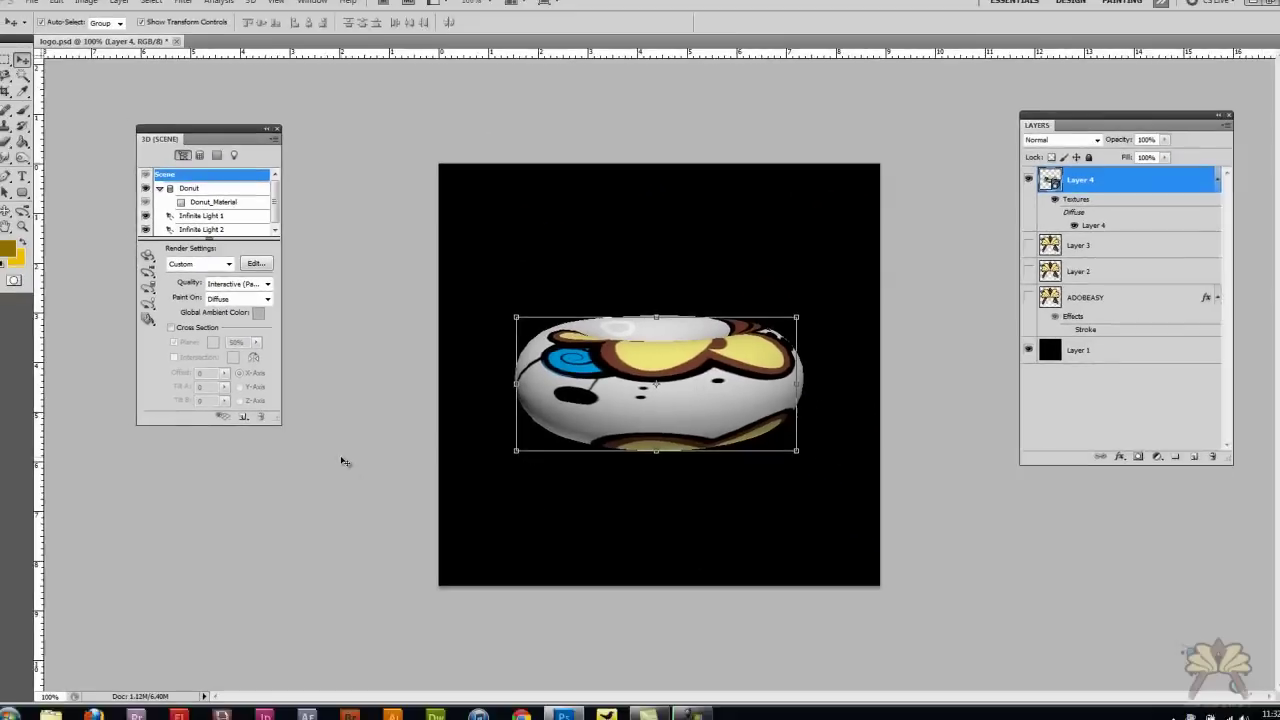
Step: Rotate the donut to face the viewer and pan it into position
click(31, 217)
drag(640, 390, 600, 262)
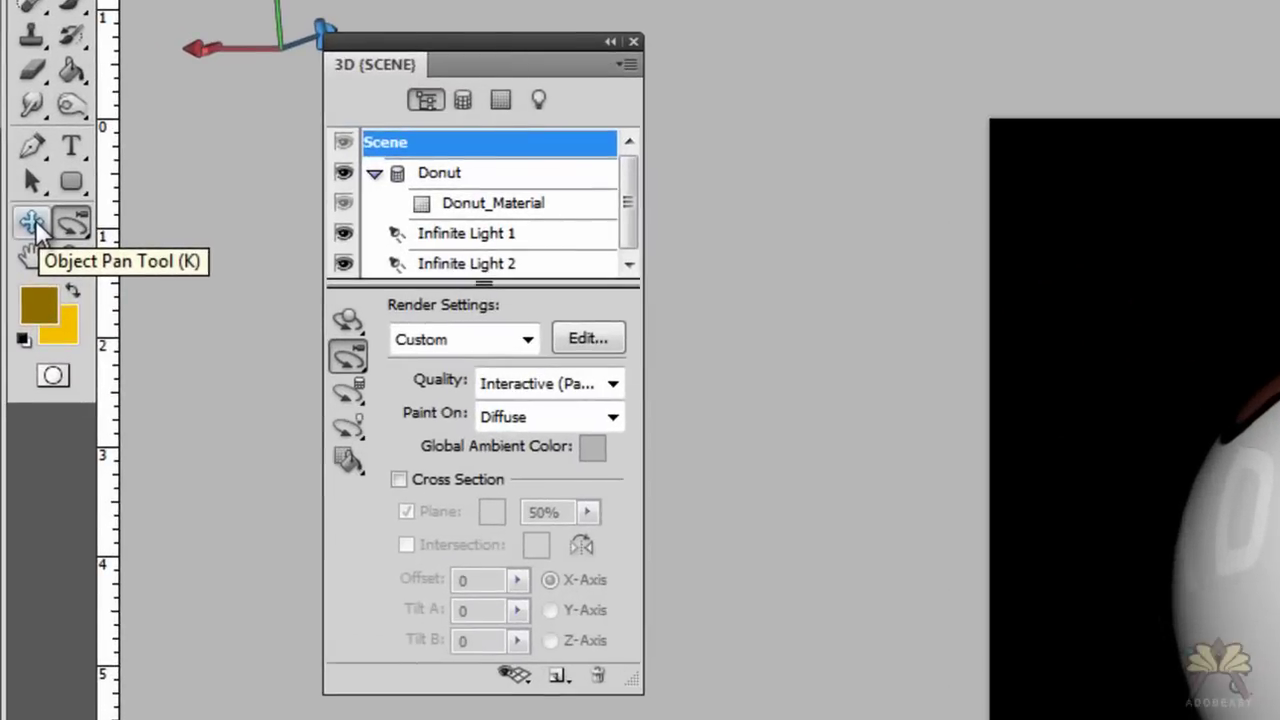
click(15, 218)
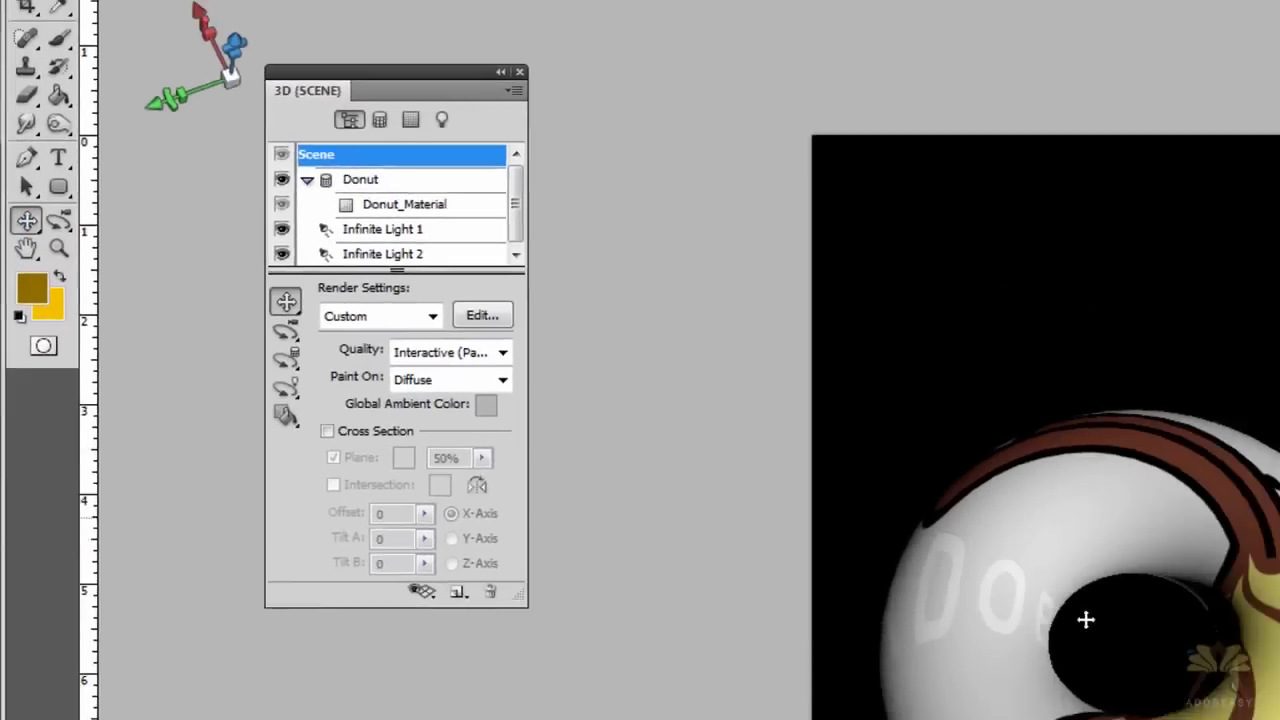
drag(581, 428, 628, 368)
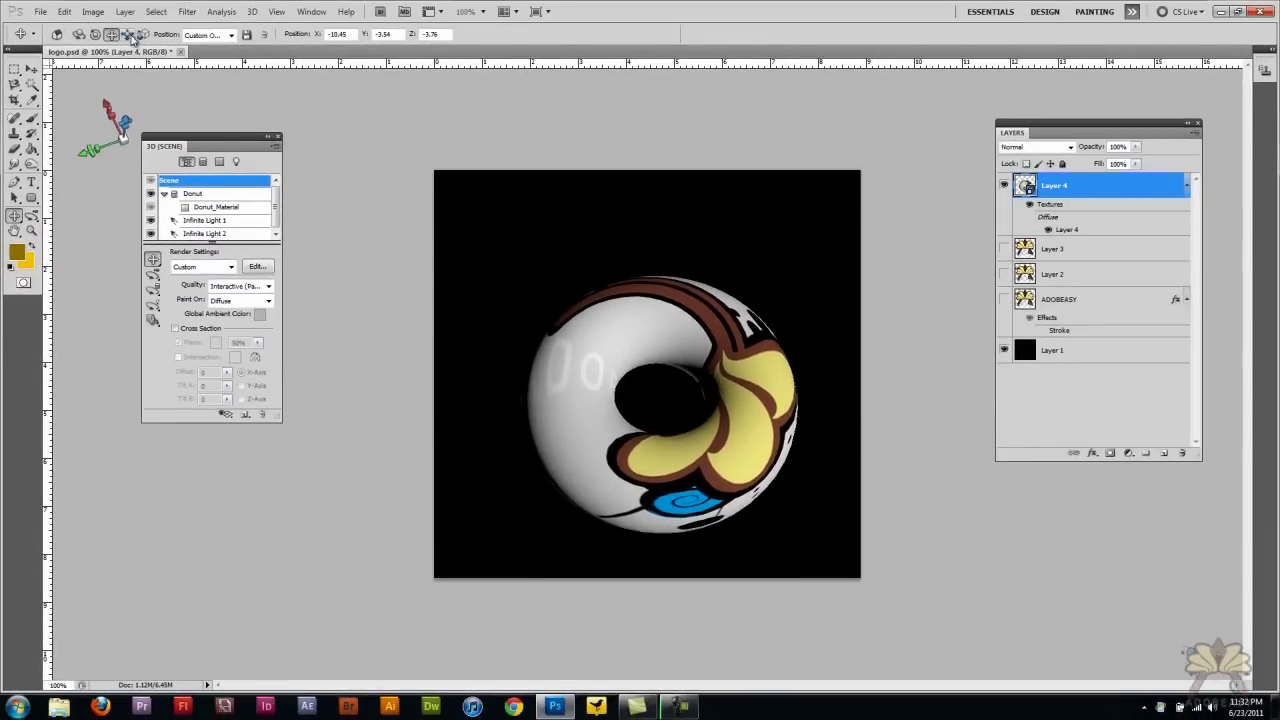
Step: Slide the donut closer, scale it slightly larger, then hide Layer 4
click(129, 35)
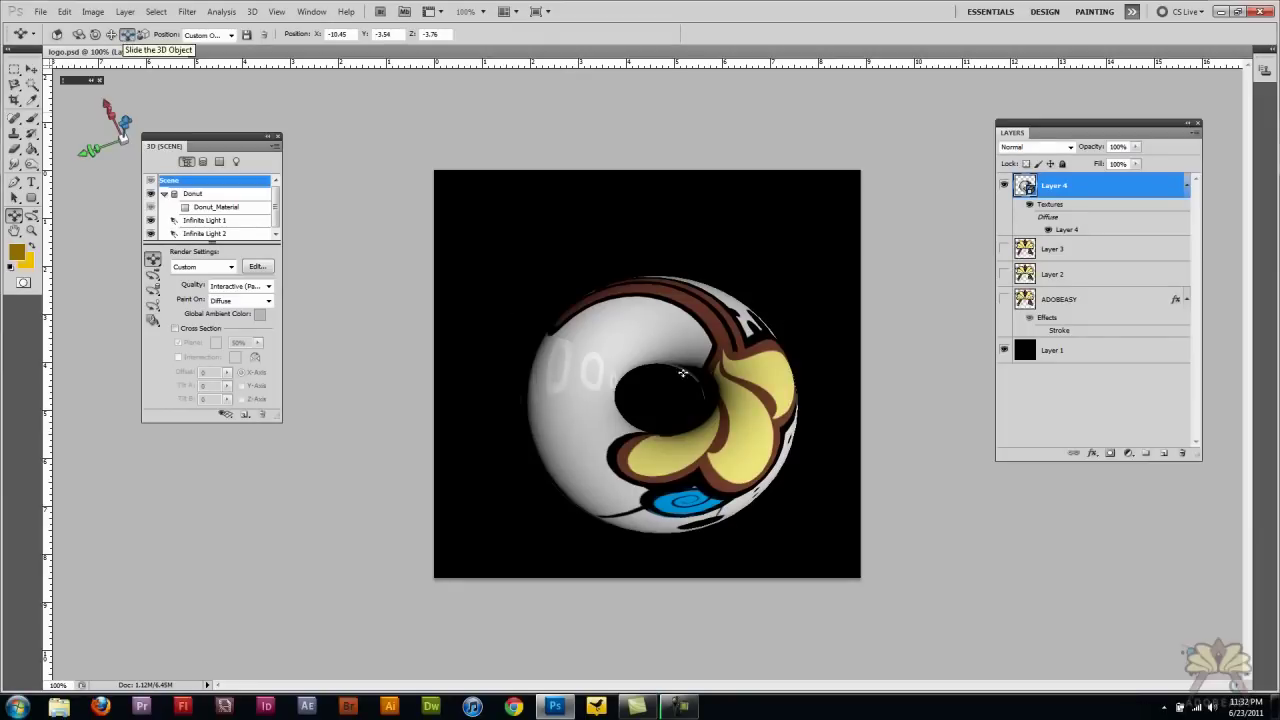
mouse_move(668, 322)
mouse_down()
mouse_move(562, 425)
mouse_move(640, 360)
mouse_move(600, 420)
mouse_move(722, 294)
mouse_move(600, 285)
mouse_move(668, 298)
mouse_up()
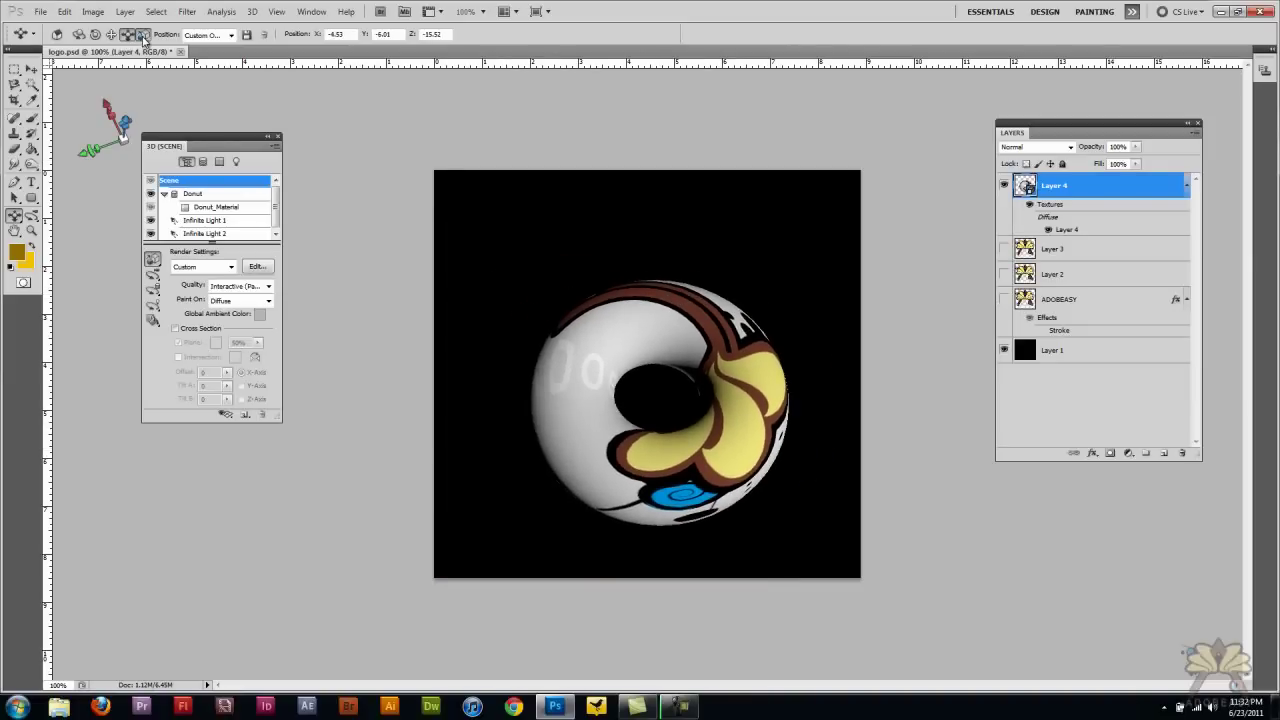
click(143, 34)
drag(594, 400, 705, 270)
click(31, 217)
click(1004, 187)
Step: Show Layer 3, make it a 3D Wine Bottle preset, and tilt the bottle at an angle
click(1004, 248)
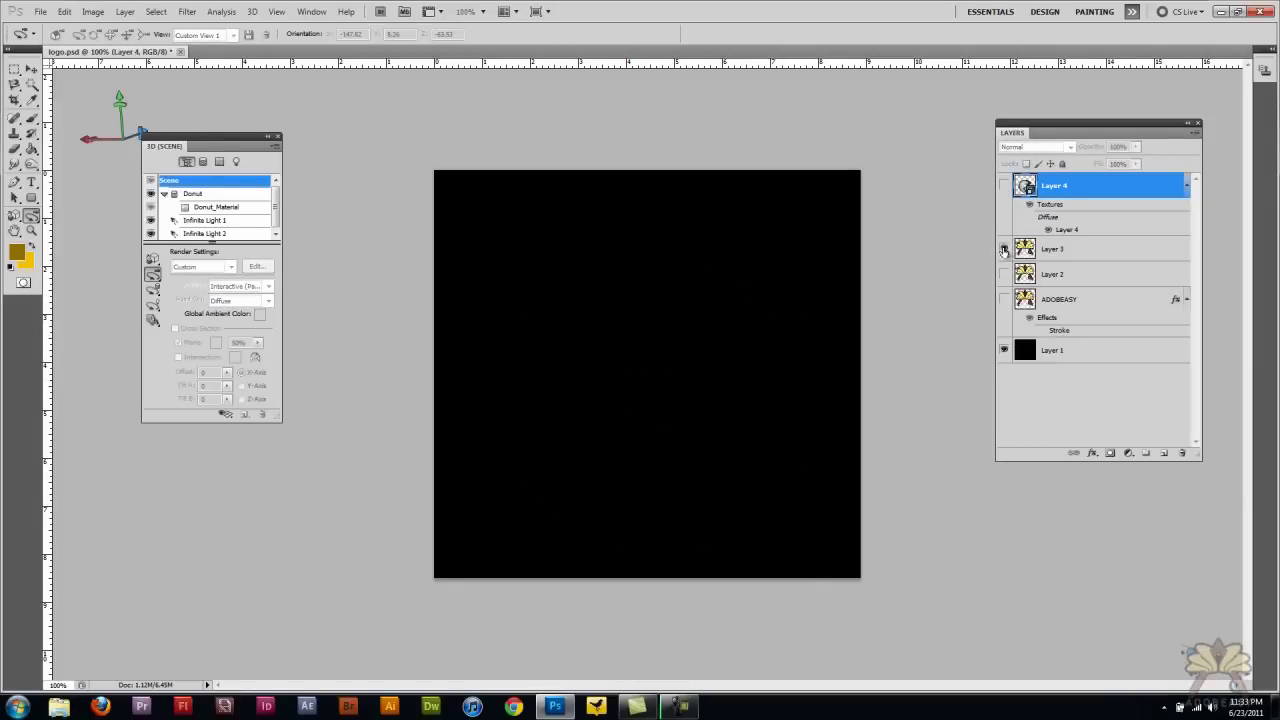
click(1050, 249)
click(32, 70)
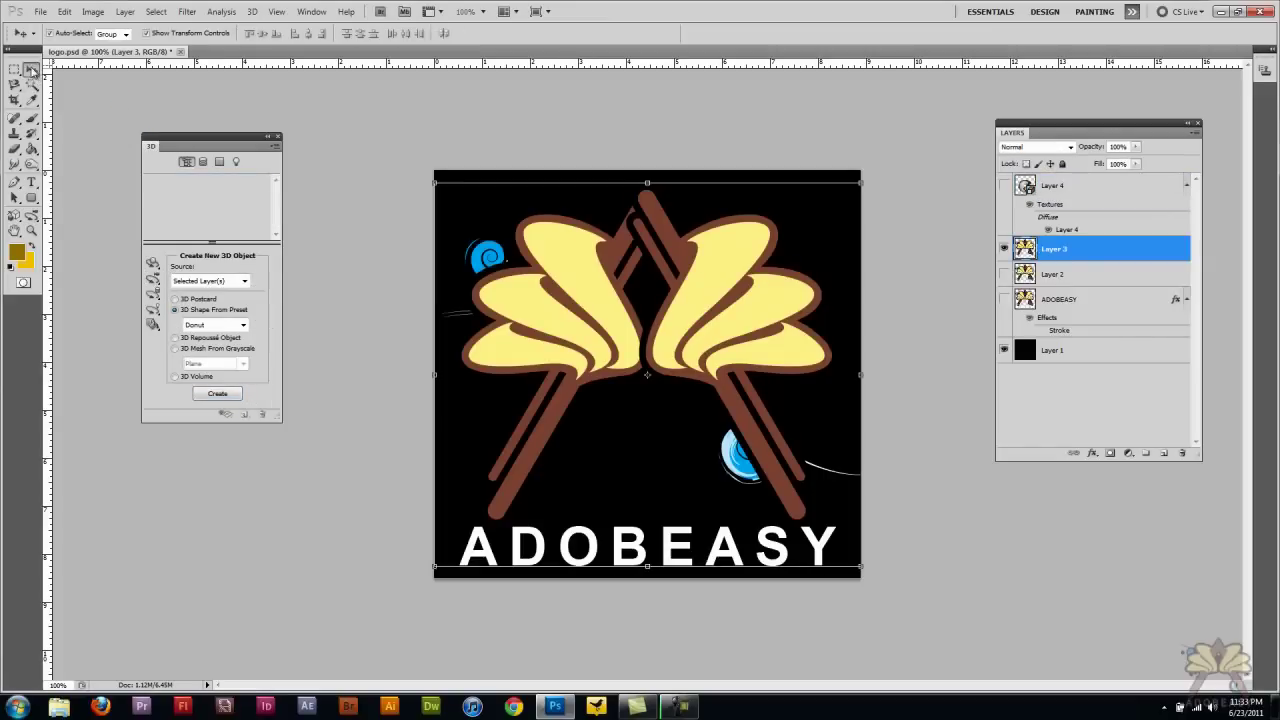
click(222, 326)
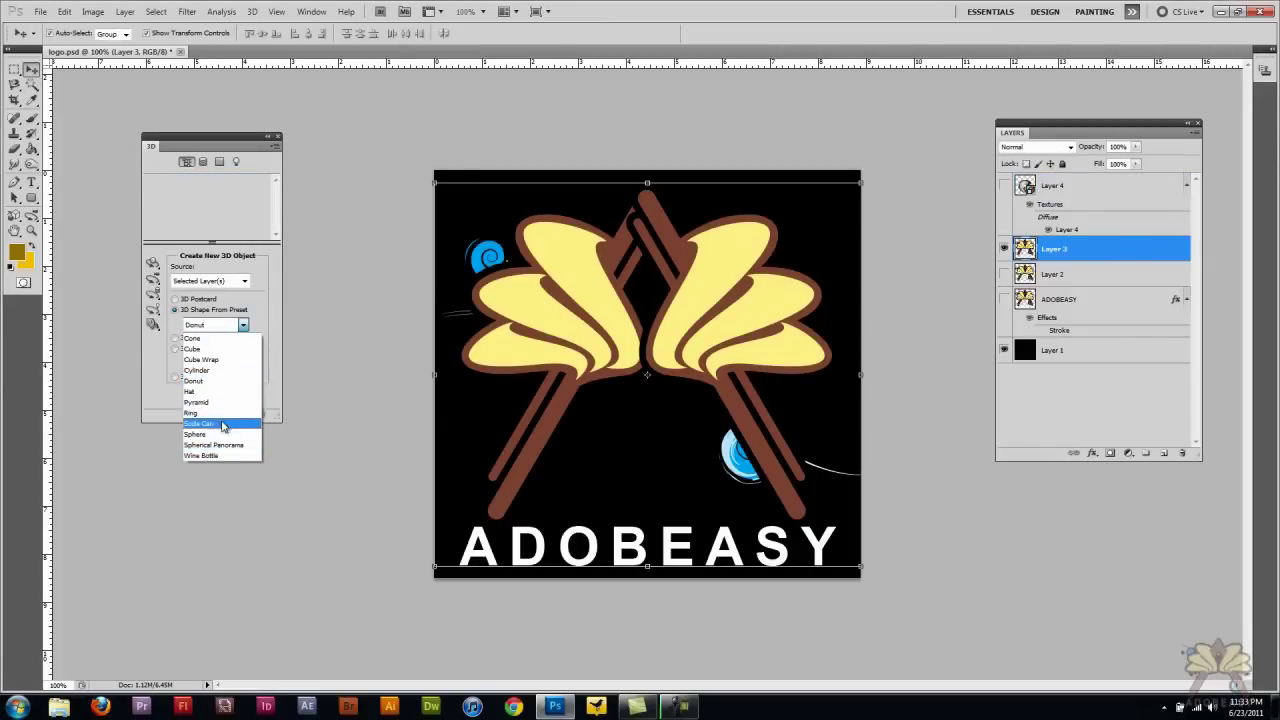
click(222, 456)
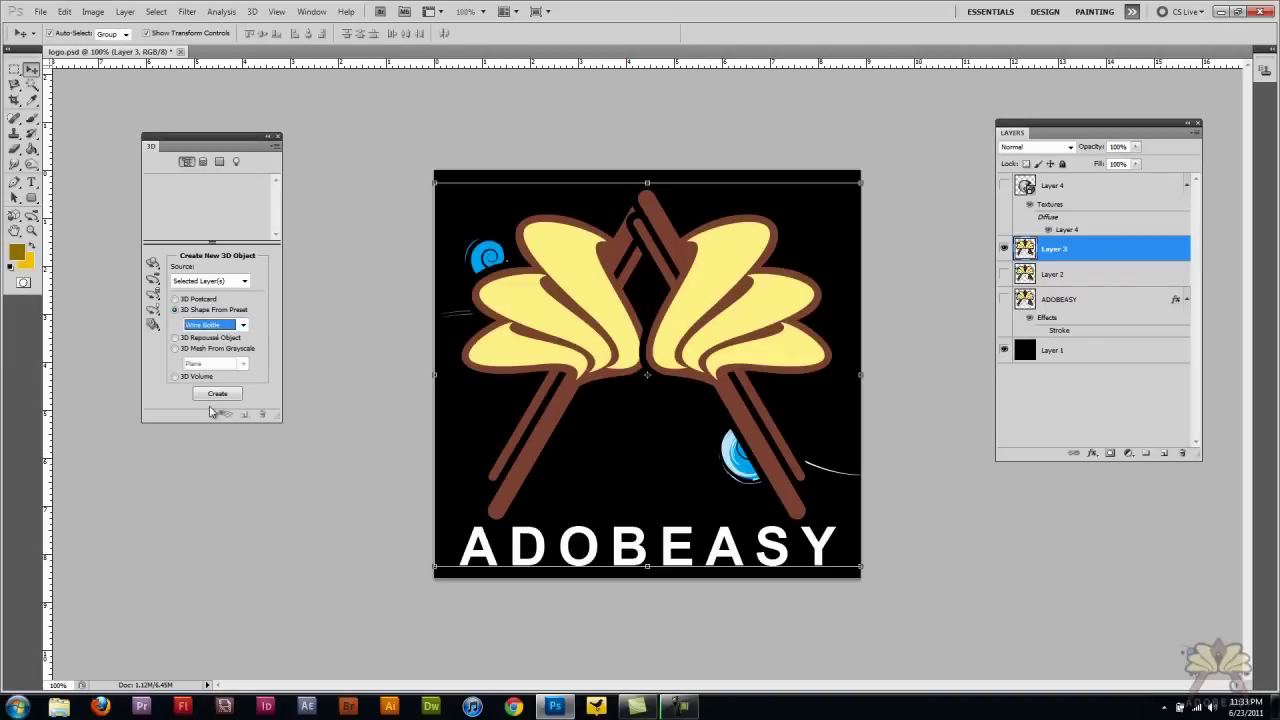
click(231, 396)
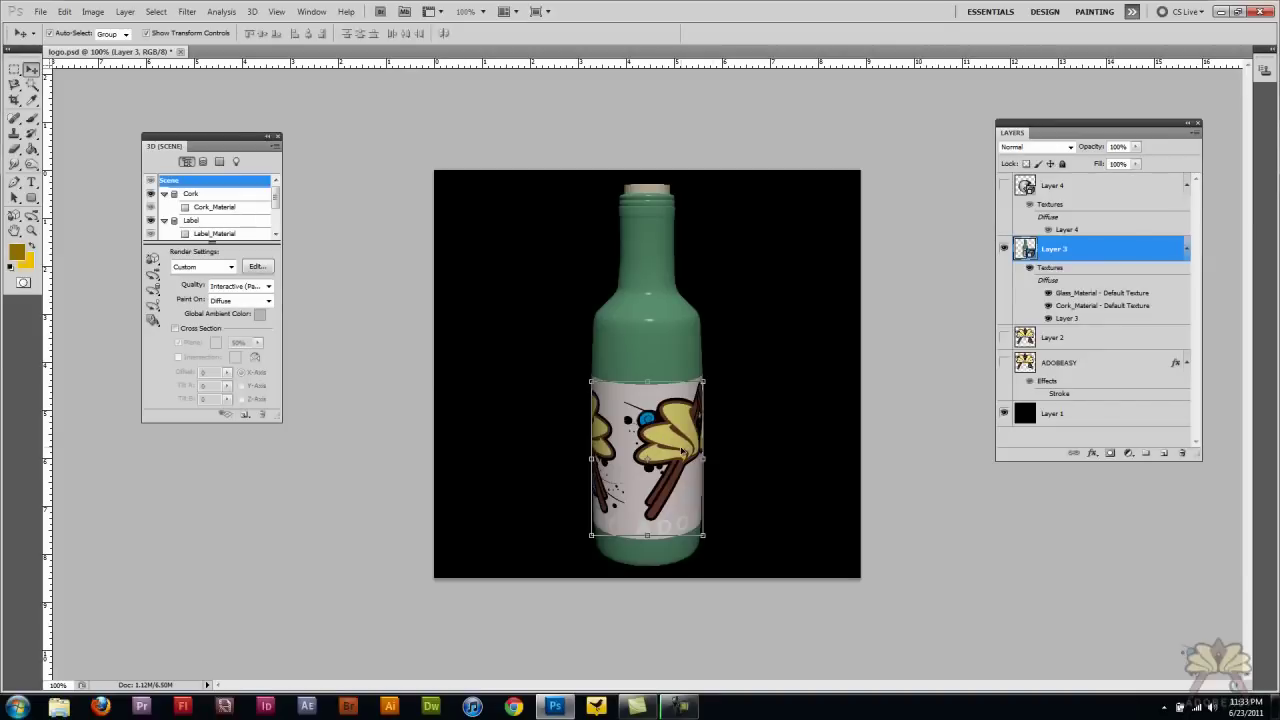
click(31, 215)
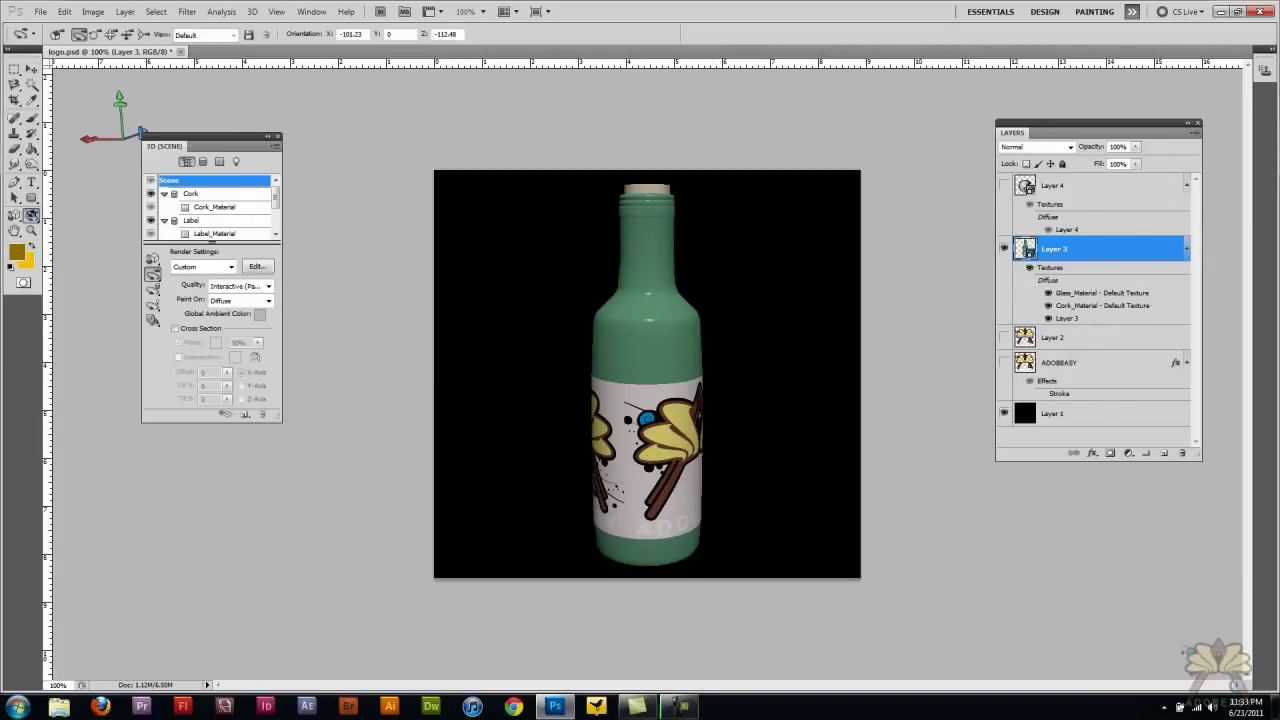
drag(599, 404, 746, 434)
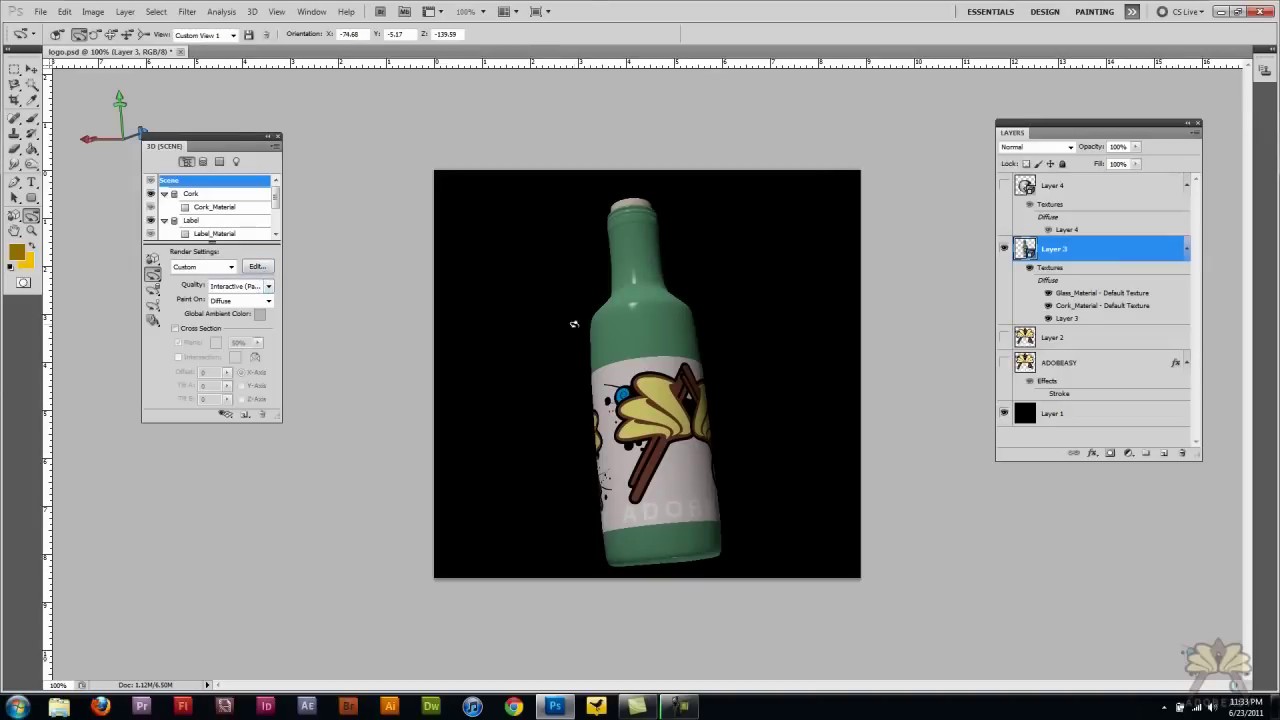
Step: Set the Cork_Material diffuse colour to bright cyan
click(190, 195)
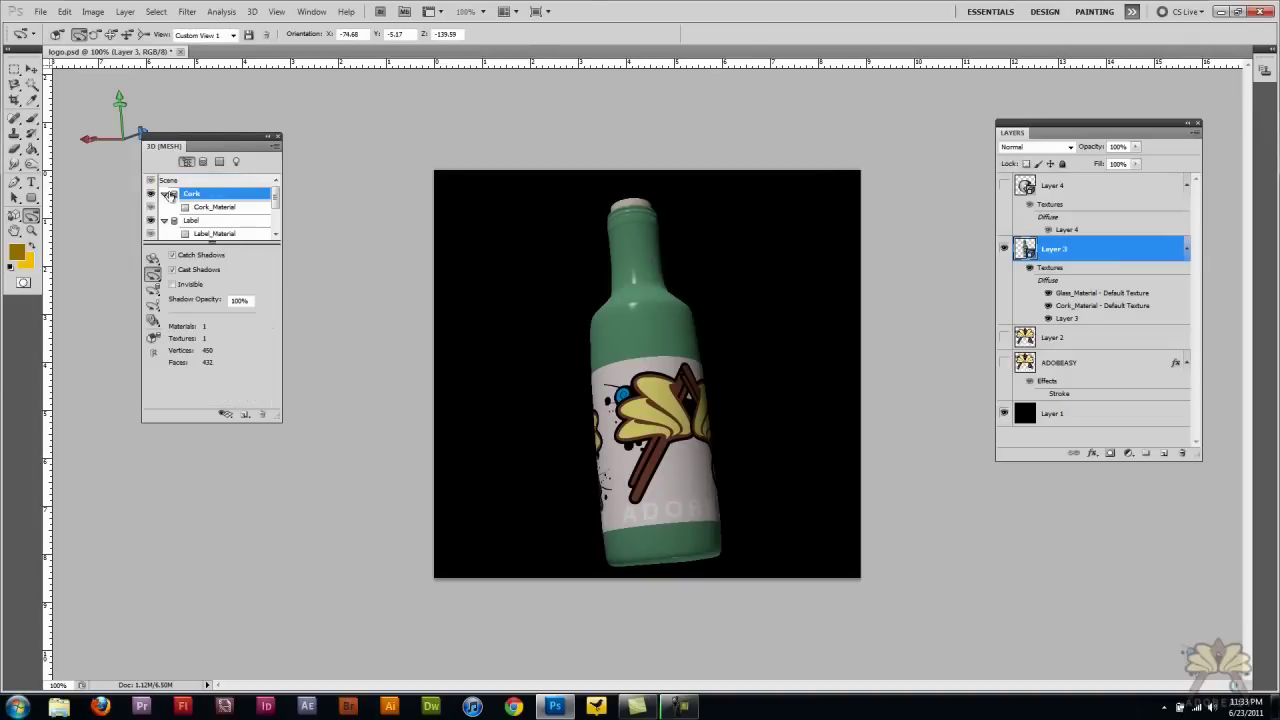
click(214, 207)
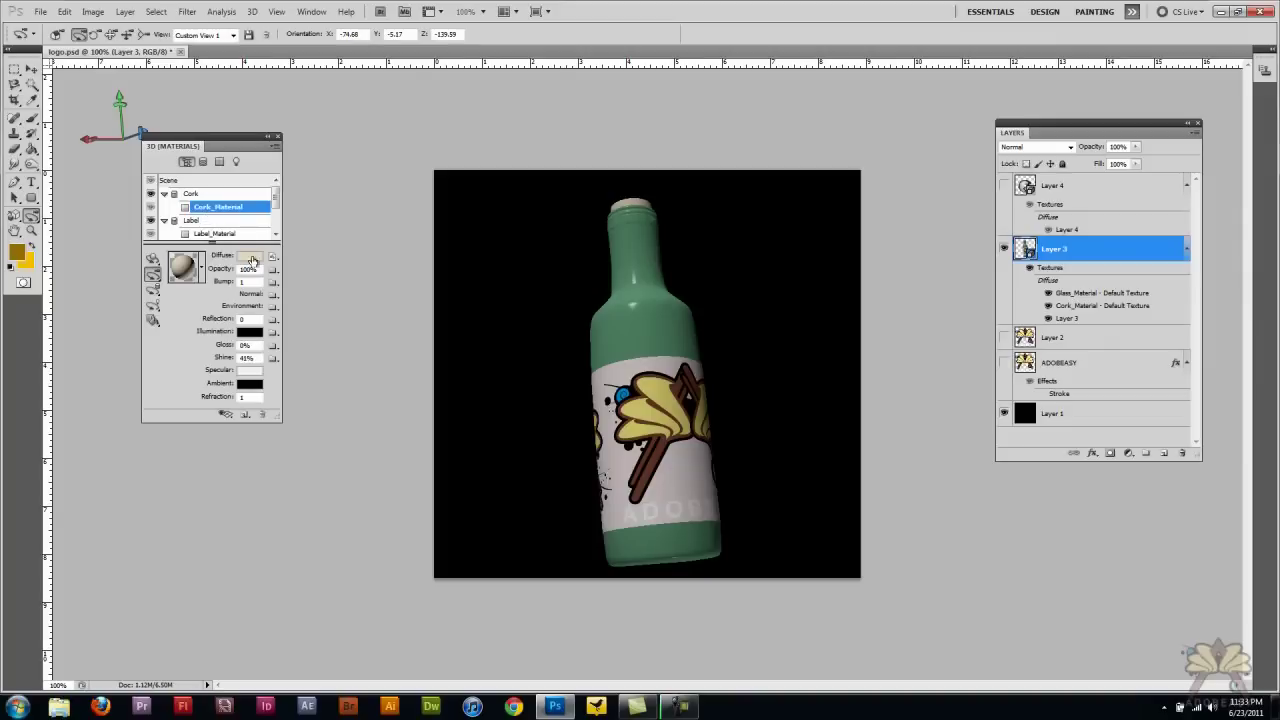
click(250, 256)
click(855, 340)
drag(913, 350, 913, 322)
click(881, 244)
click(1025, 228)
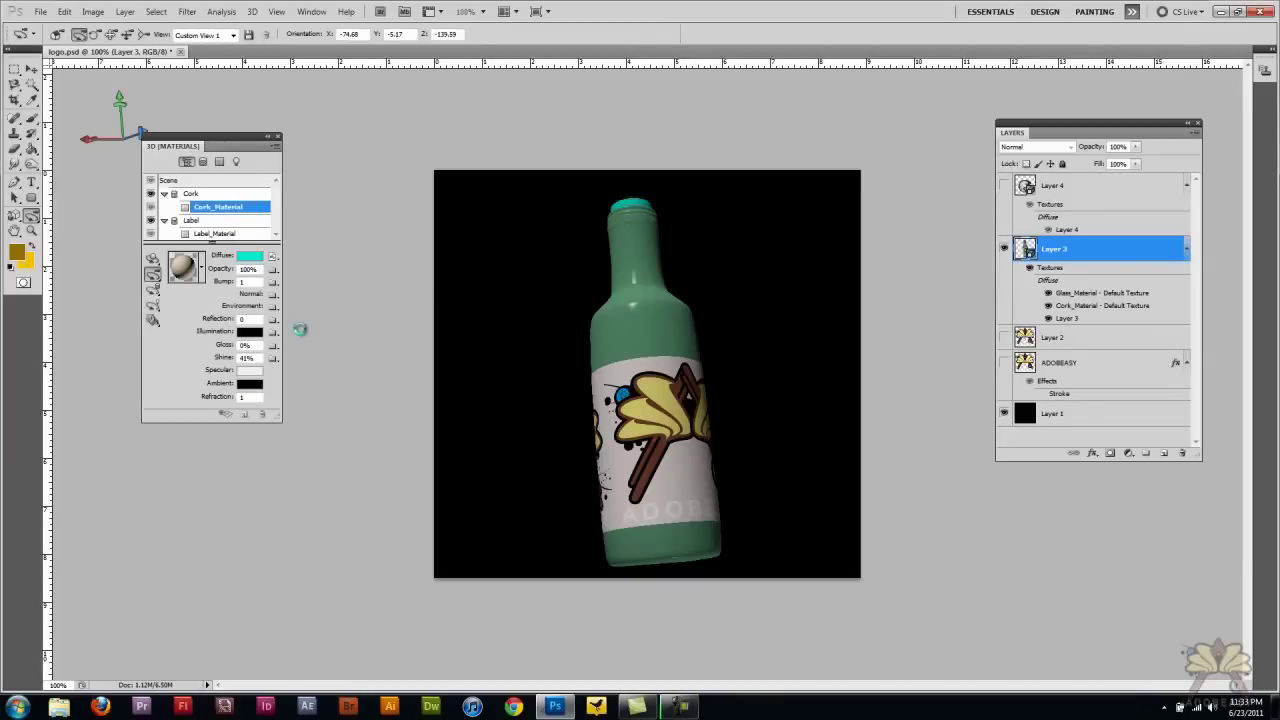
Step: Set the Label_Material diffuse colour to bright blue (#1b39ee) and hide Layer 3
click(209, 221)
click(210, 234)
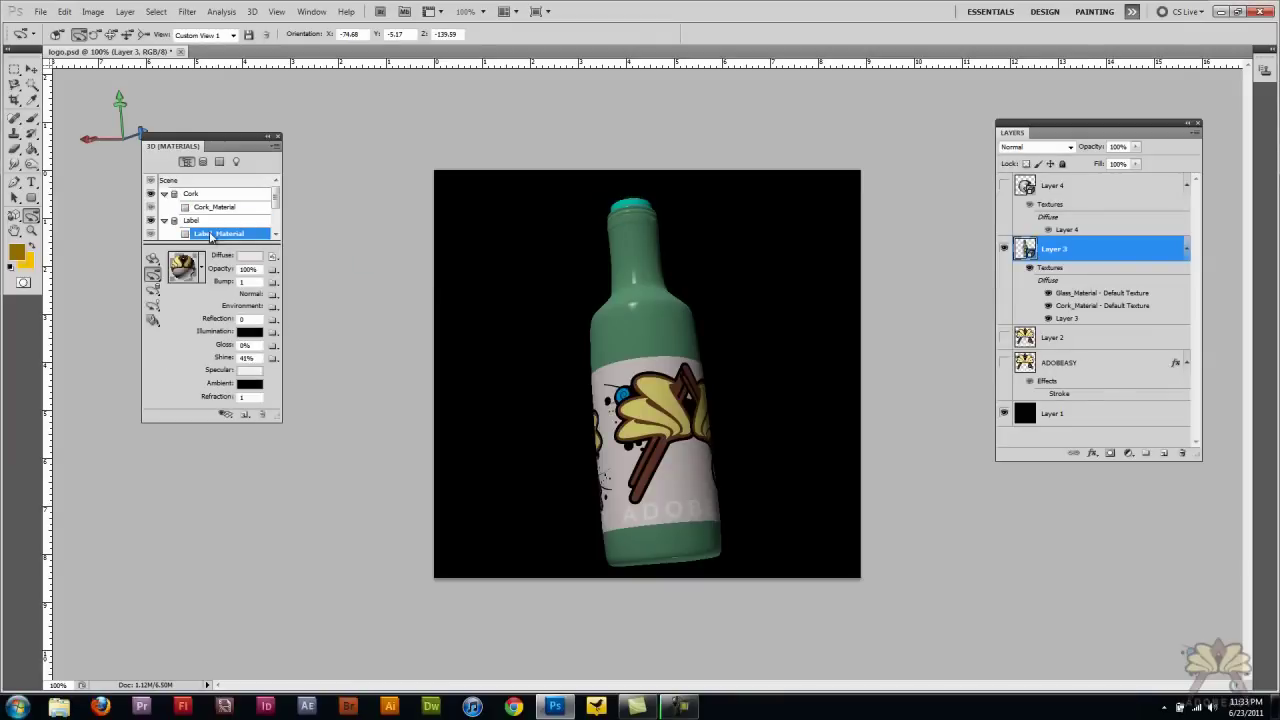
click(245, 256)
click(849, 377)
click(857, 229)
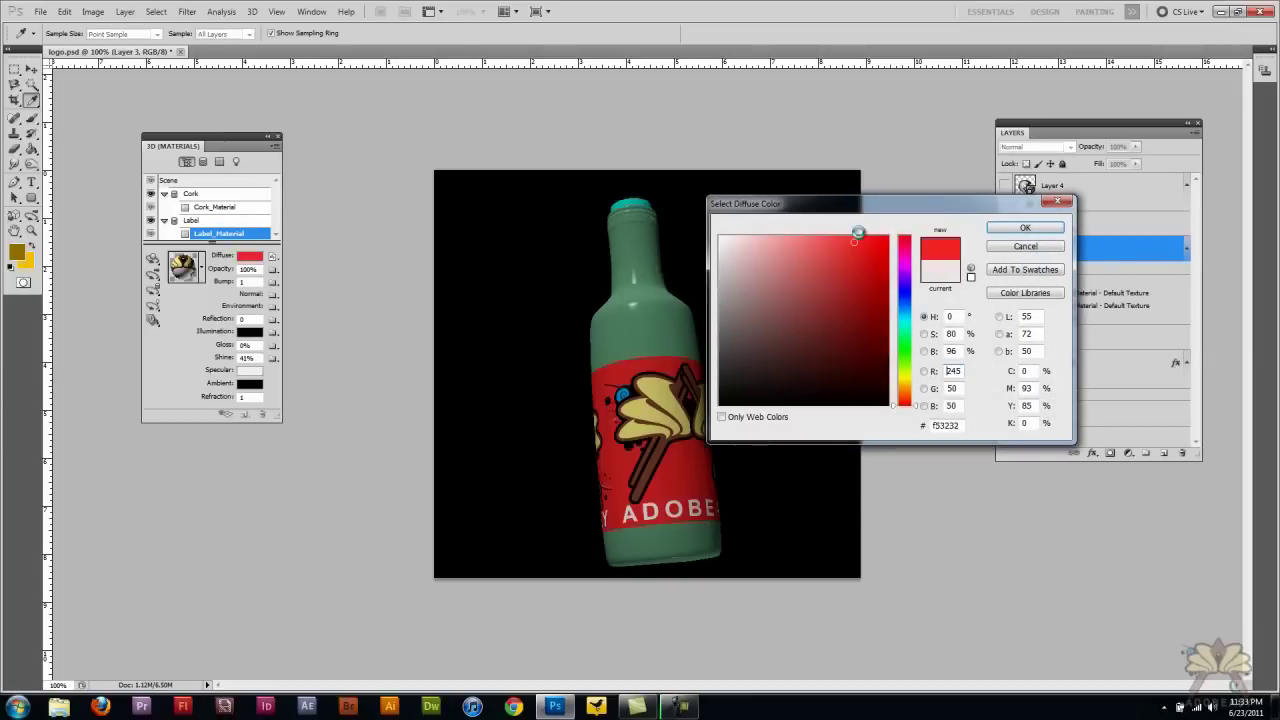
click(877, 352)
click(873, 352)
drag(905, 402, 905, 296)
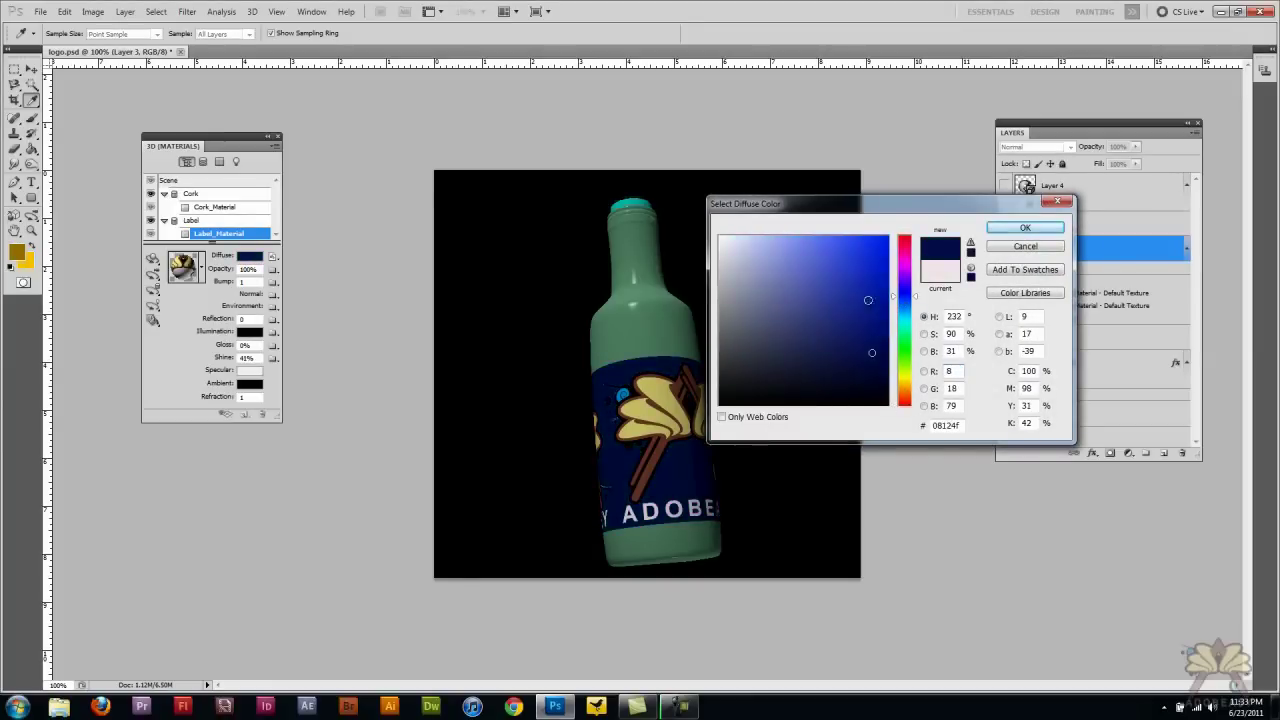
click(869, 246)
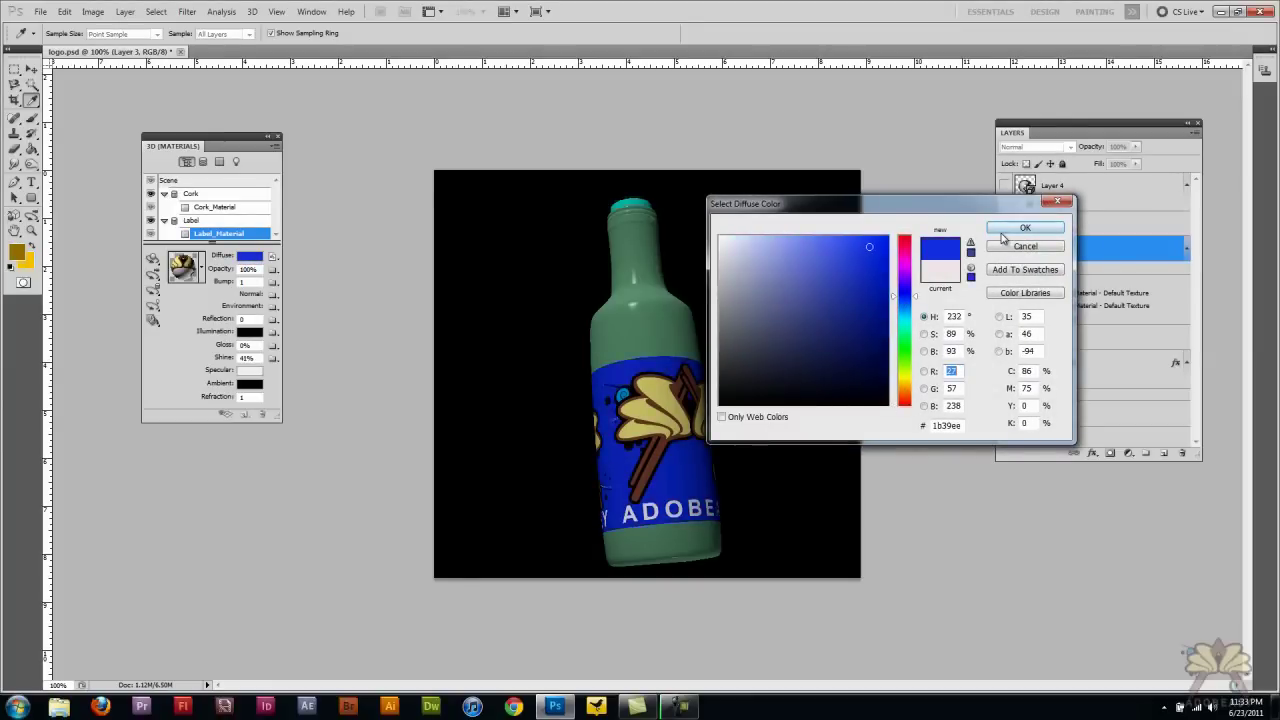
click(1005, 233)
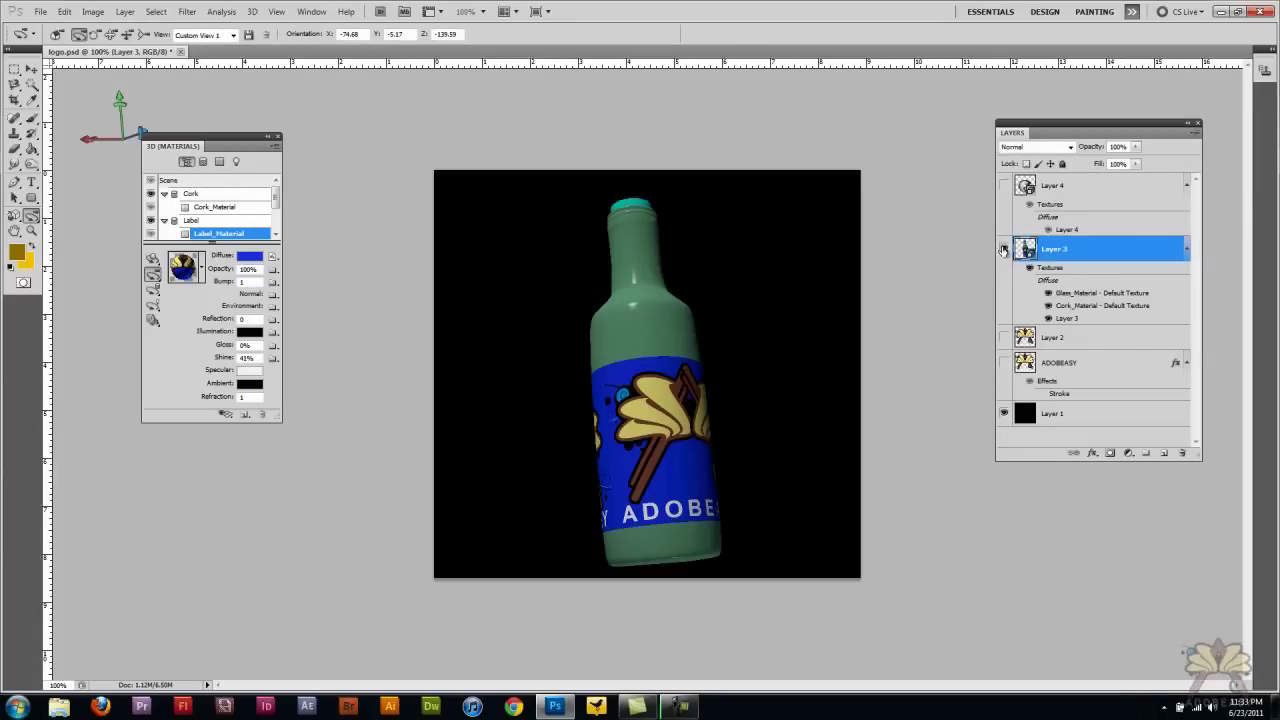
click(1004, 250)
Step: Show Layer 2 and turn it into a 3D Cube preset
click(1005, 338)
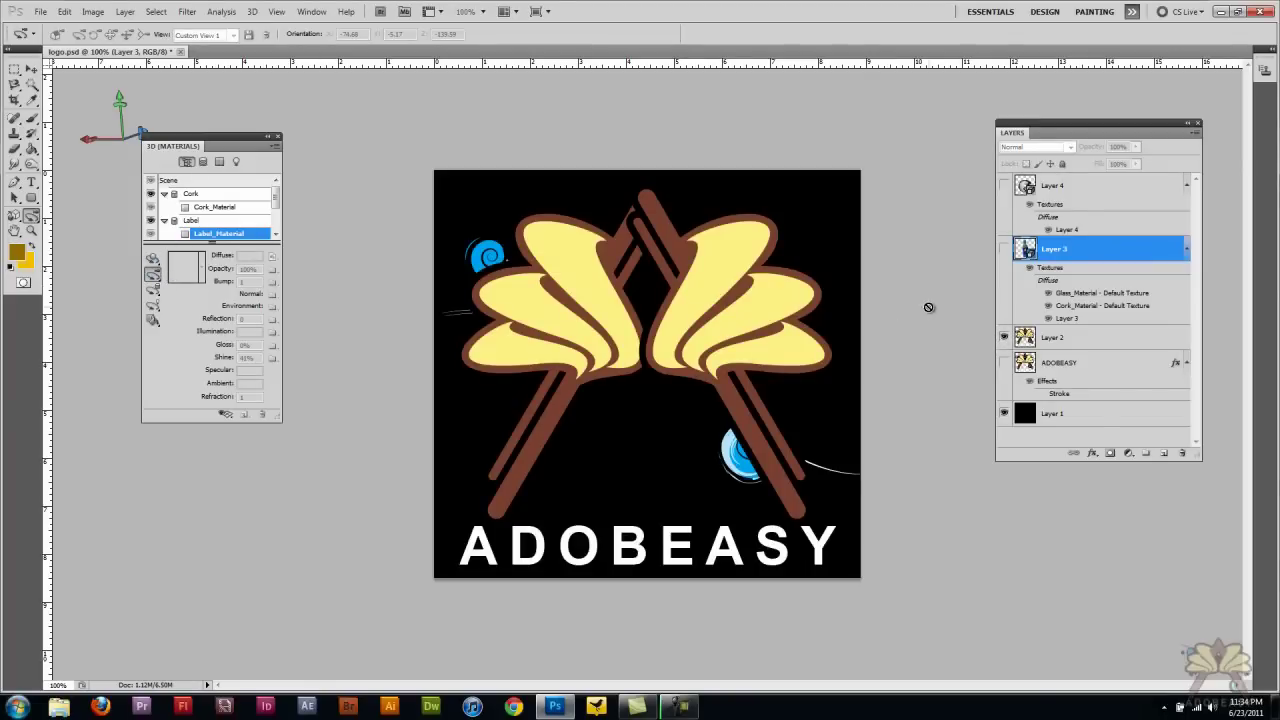
click(1056, 339)
click(212, 326)
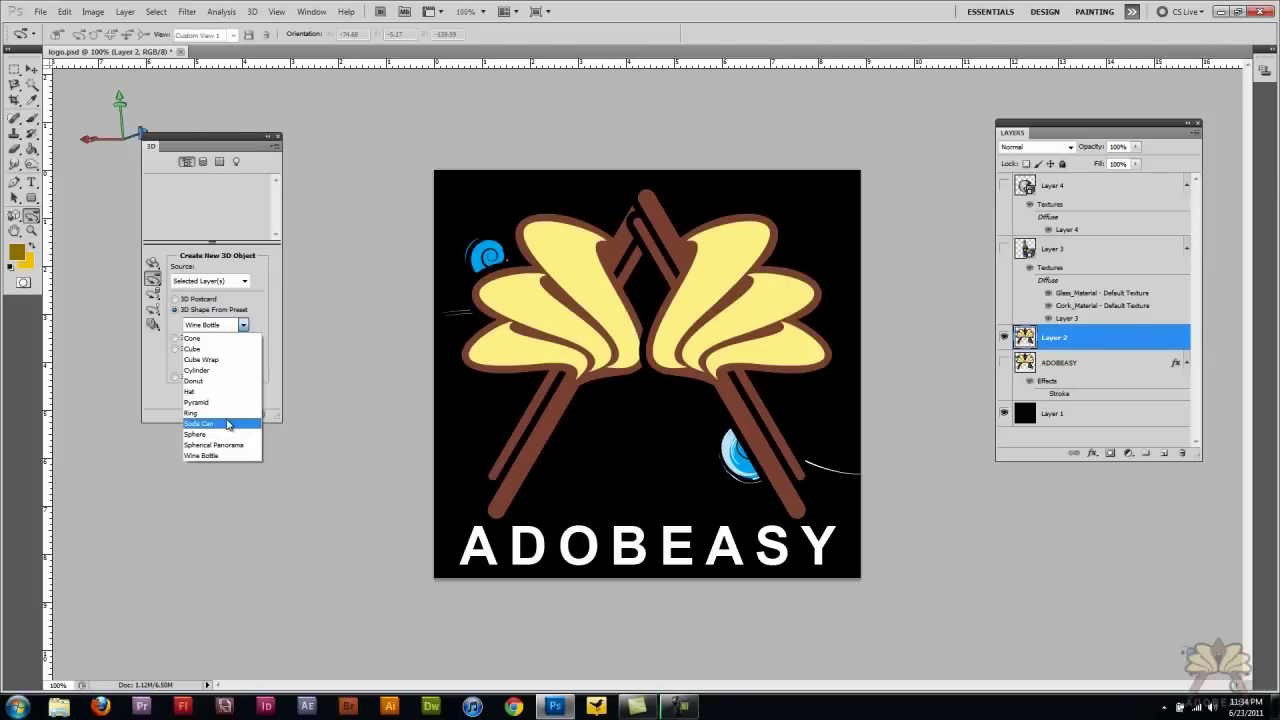
click(203, 349)
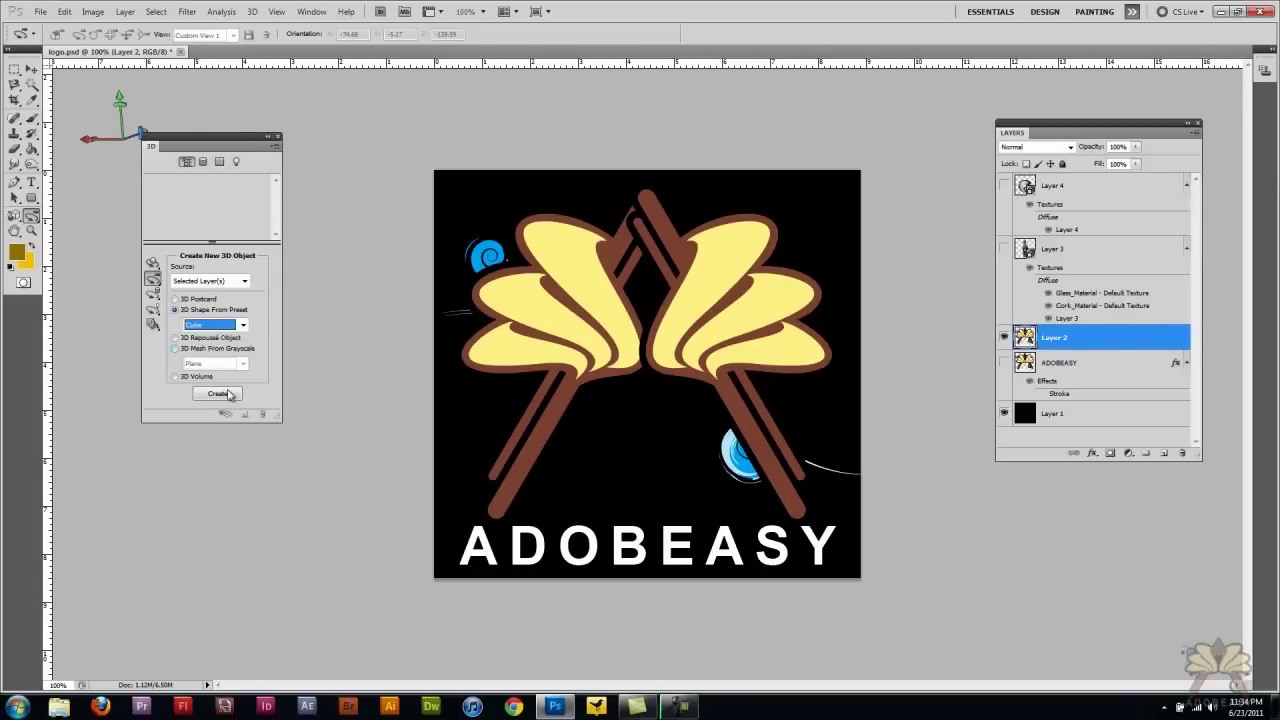
click(227, 393)
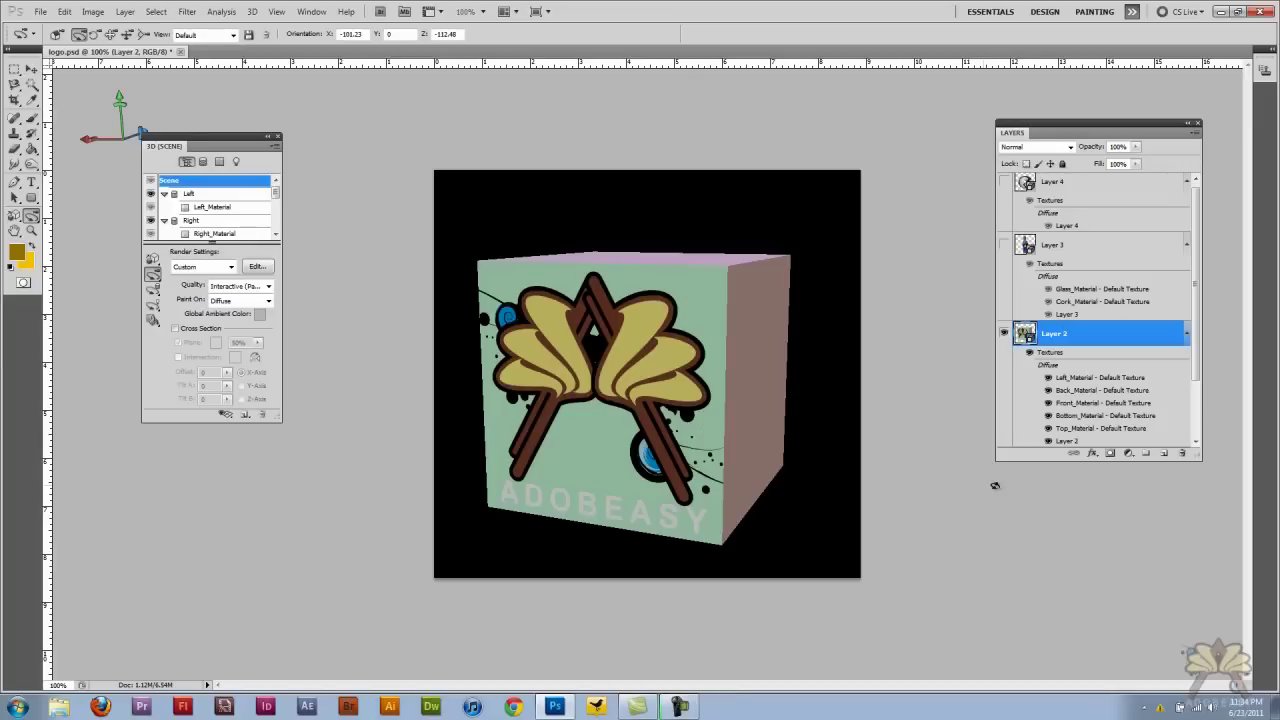
scroll(1173, 420, down, 3)
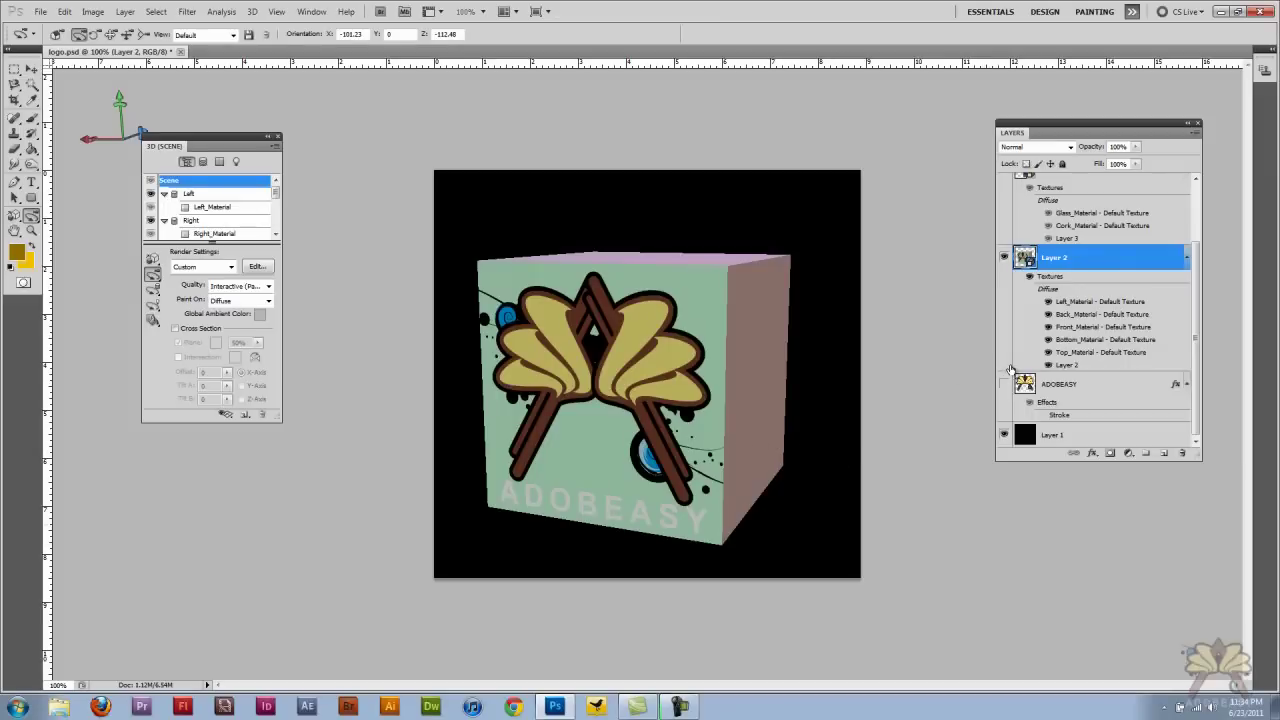
Step: Rotate the green cube, then step back in history to the flat logo
click(31, 69)
click(147, 33)
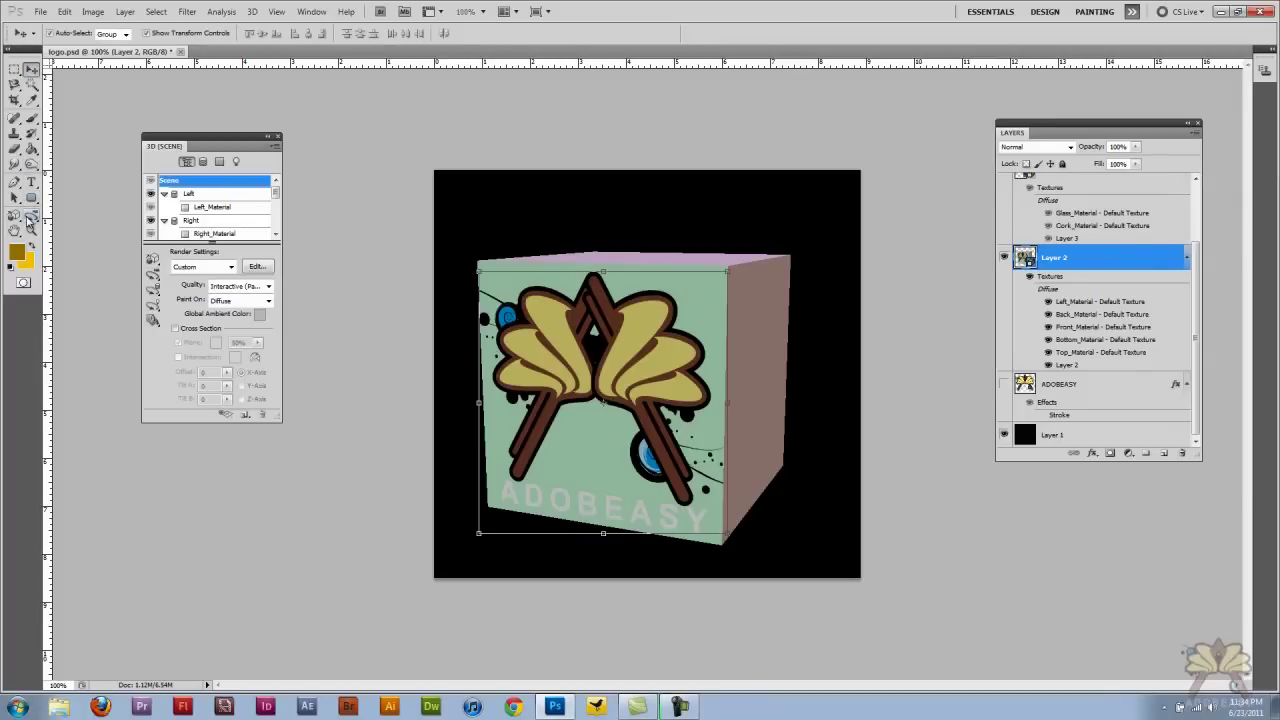
click(31, 215)
drag(643, 422, 595, 411)
key(ctrl+alt+z)
key(ctrl+alt+z)
key(ctrl+alt+z)
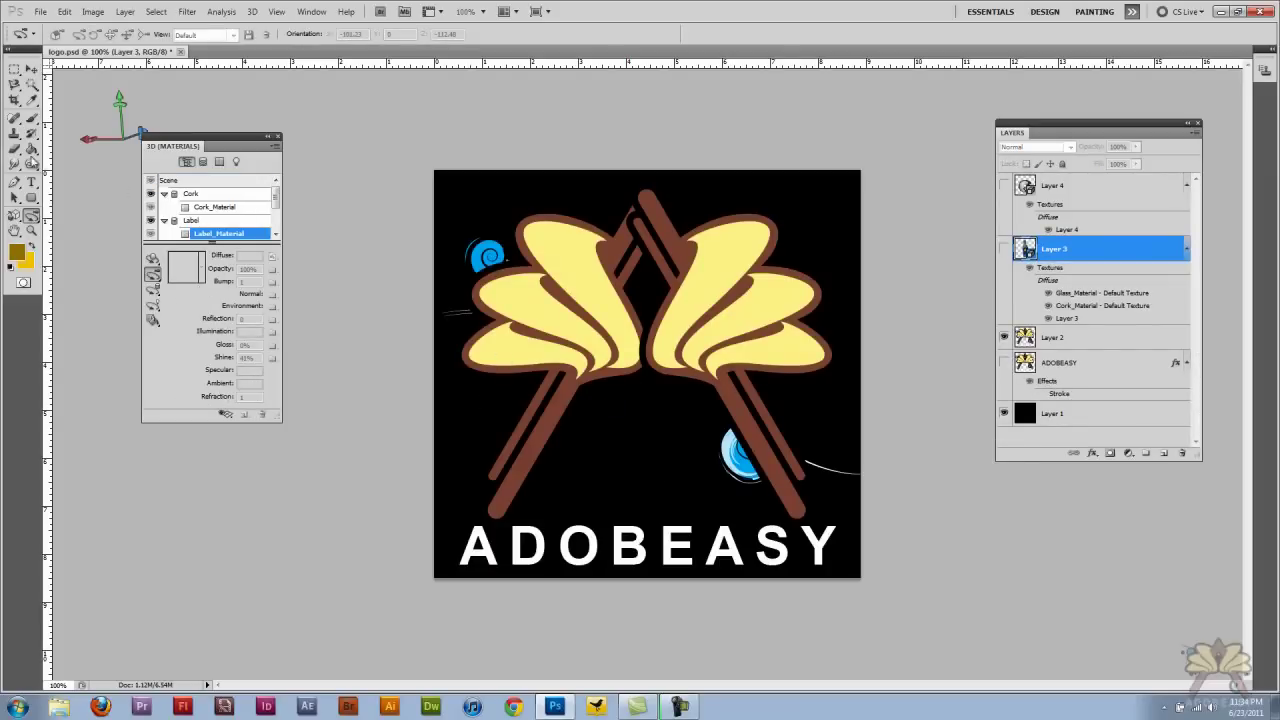
Step: Convert Layer 2 into a Cube Wrap 3D box carrying the ADOBEASY logo
key(v)
click(1032, 340)
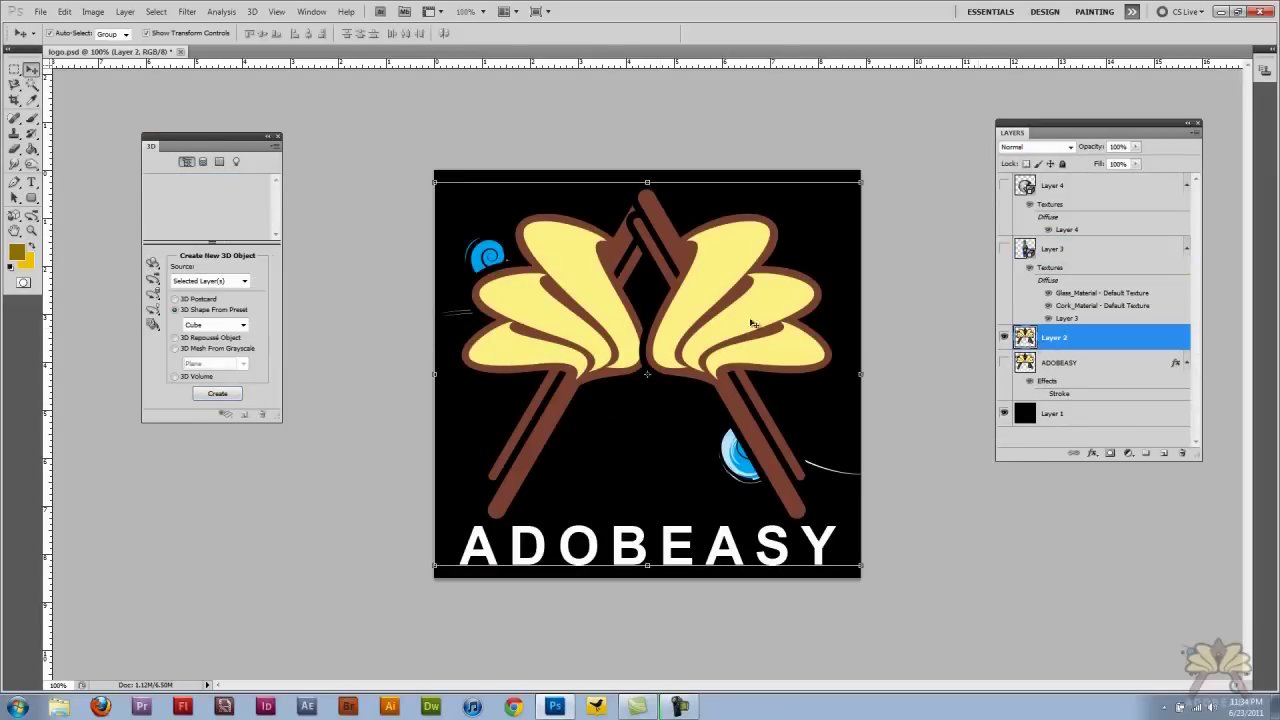
click(200, 325)
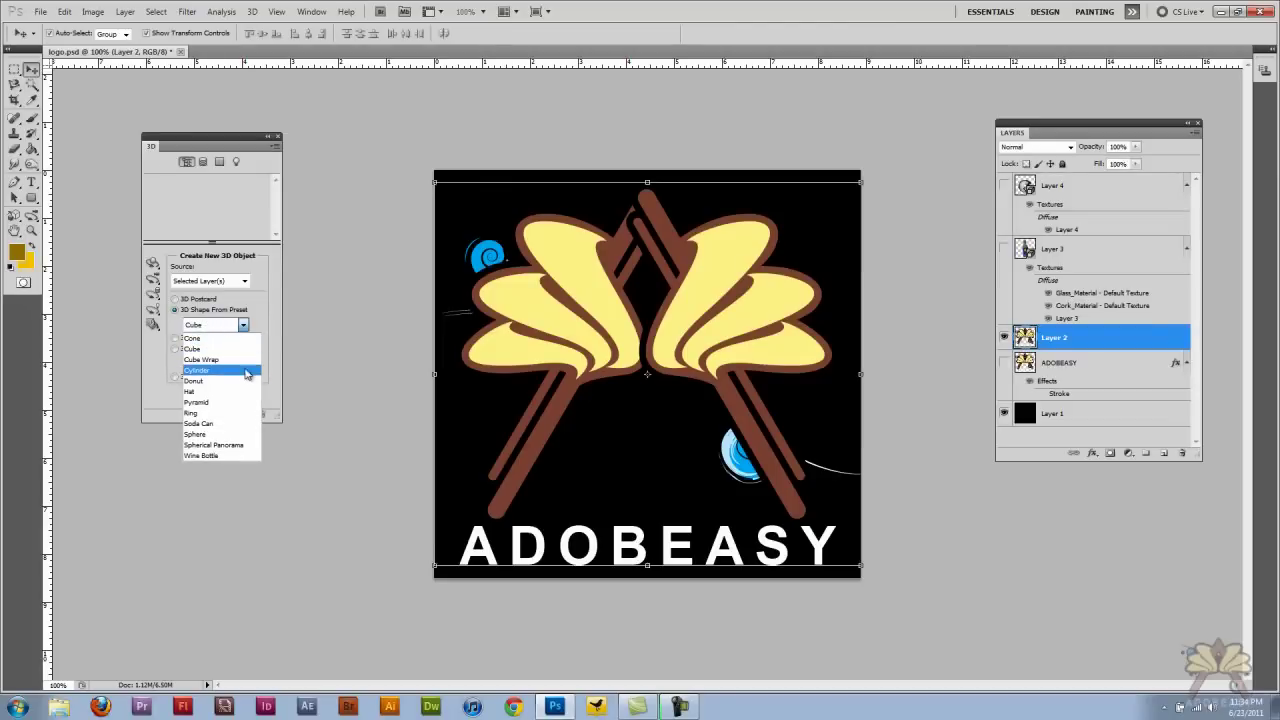
click(219, 360)
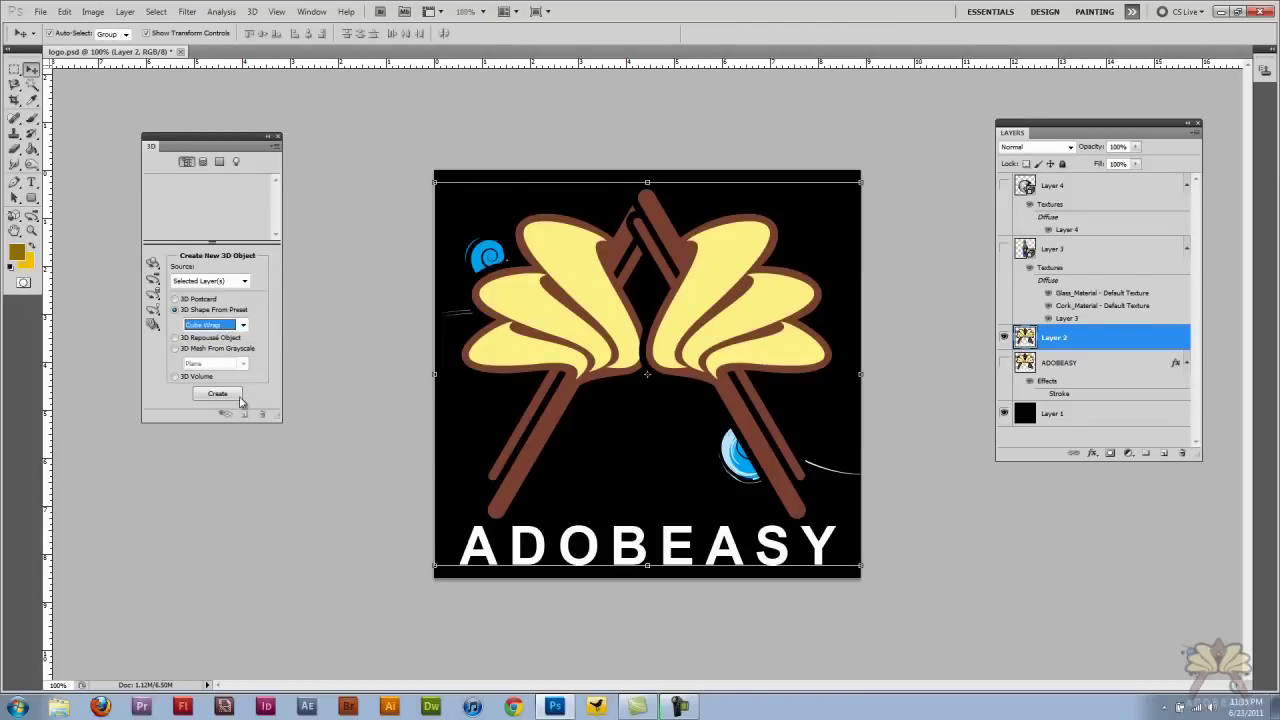
click(233, 399)
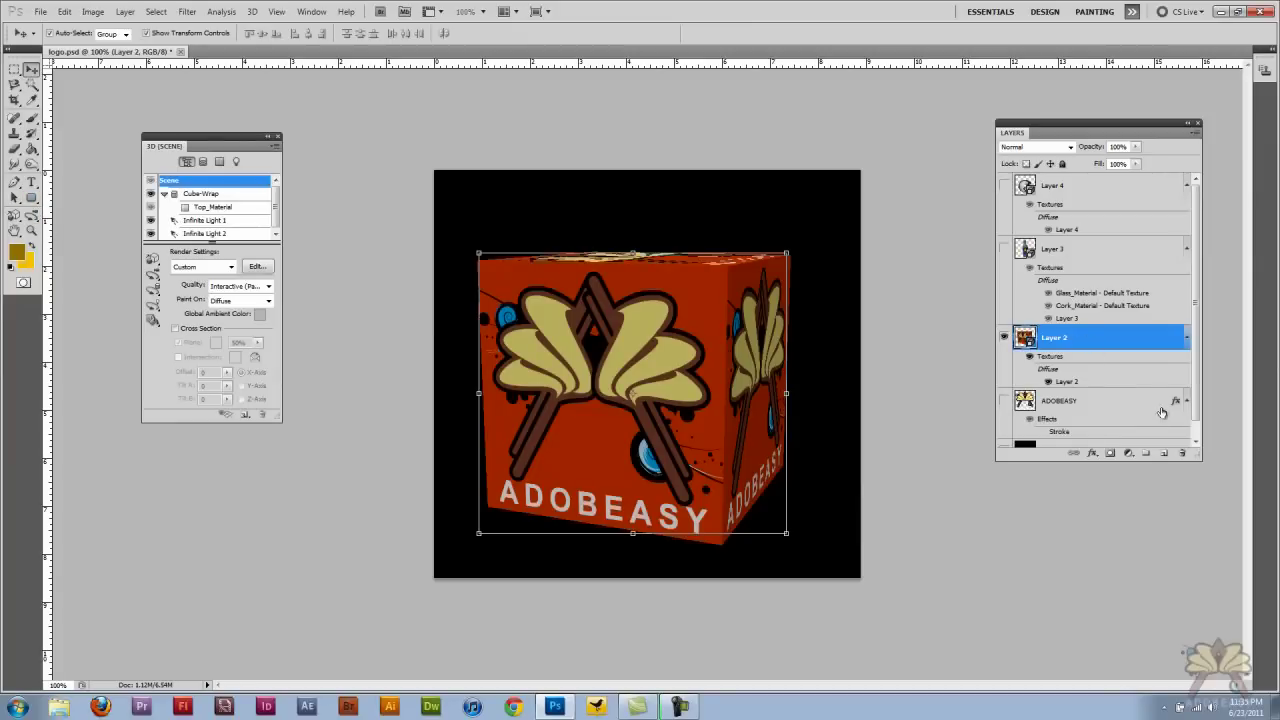
scroll(1096, 415, down, 1)
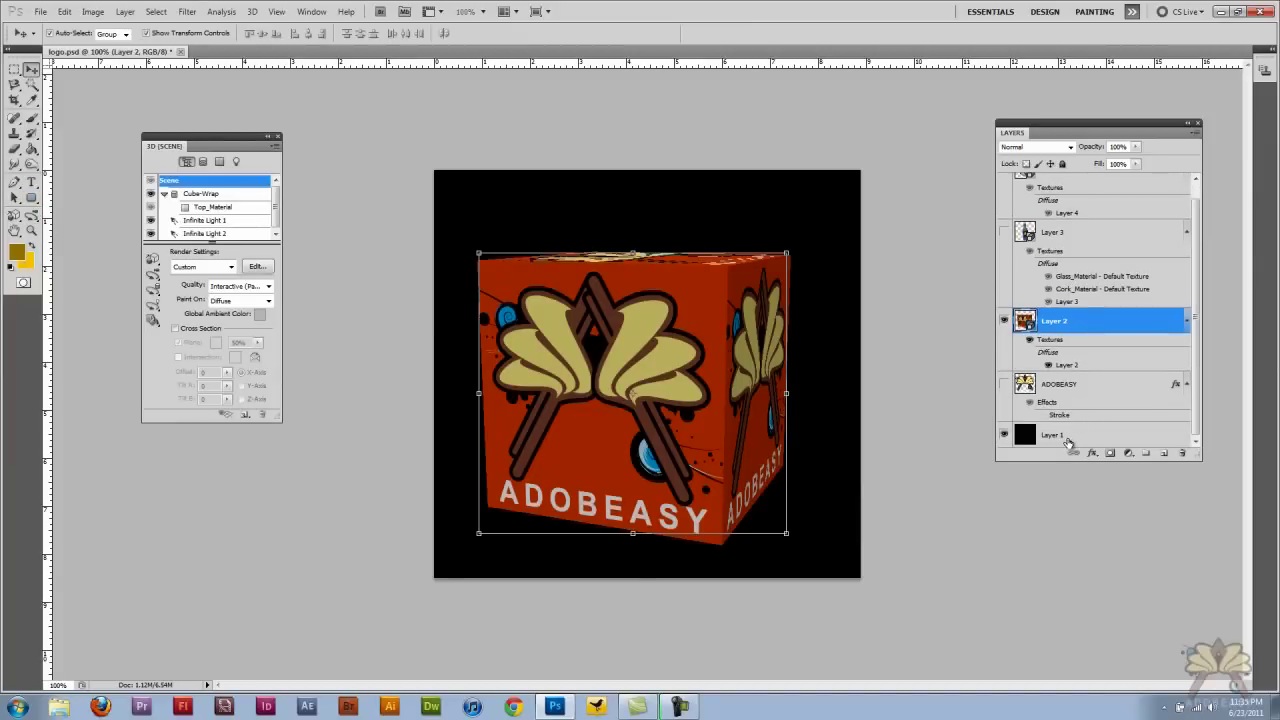
click(1070, 435)
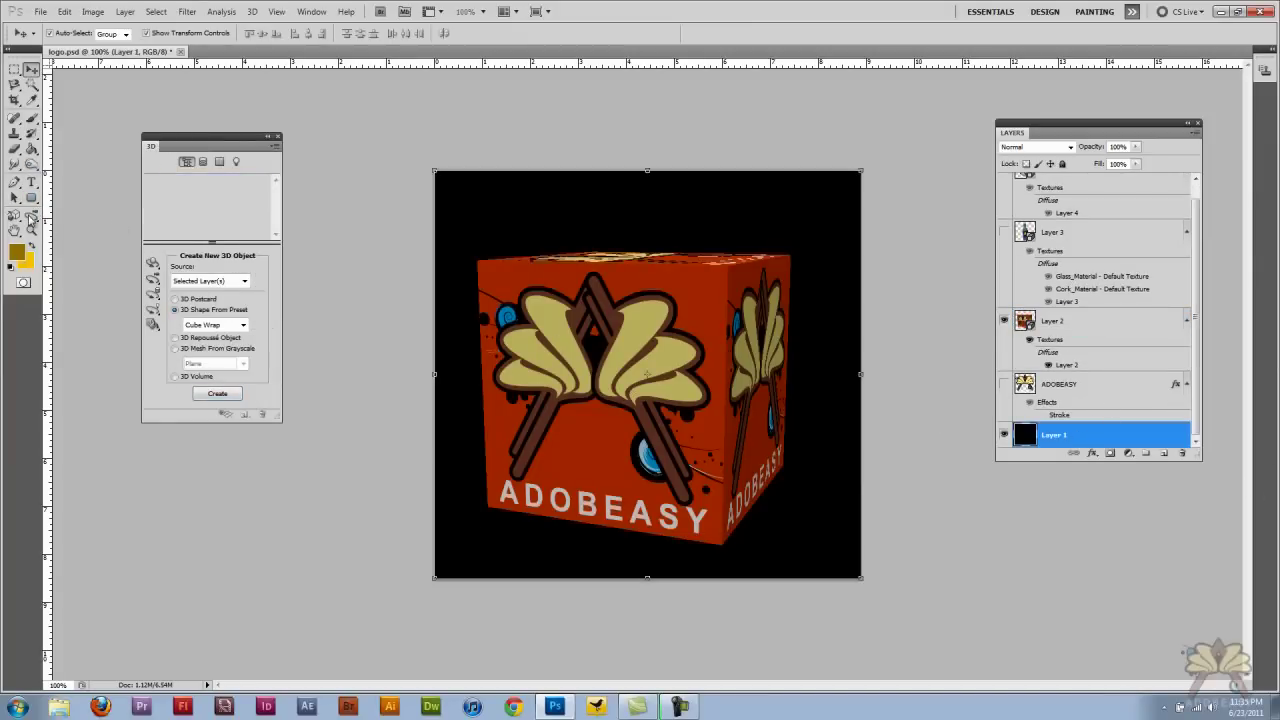
Step: Fill the black background Layer 1 with bright yellow using the Paint Bucket
click(31, 149)
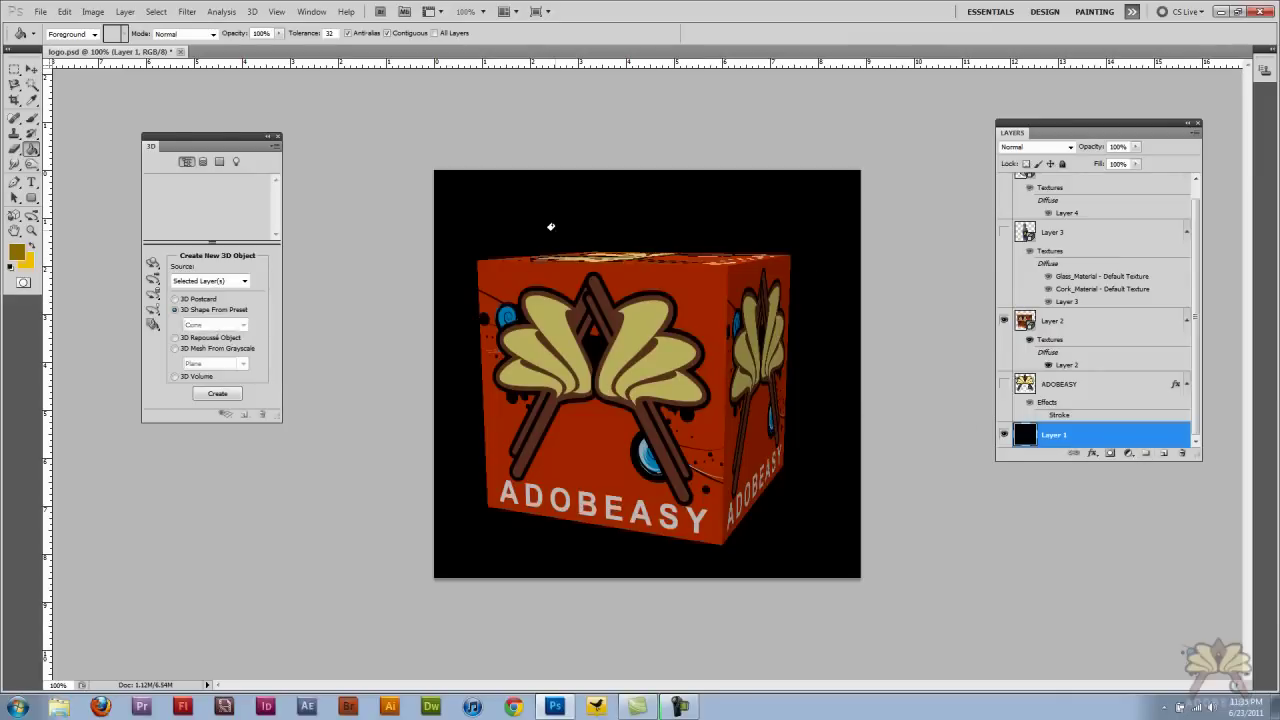
click(551, 228)
click(33, 245)
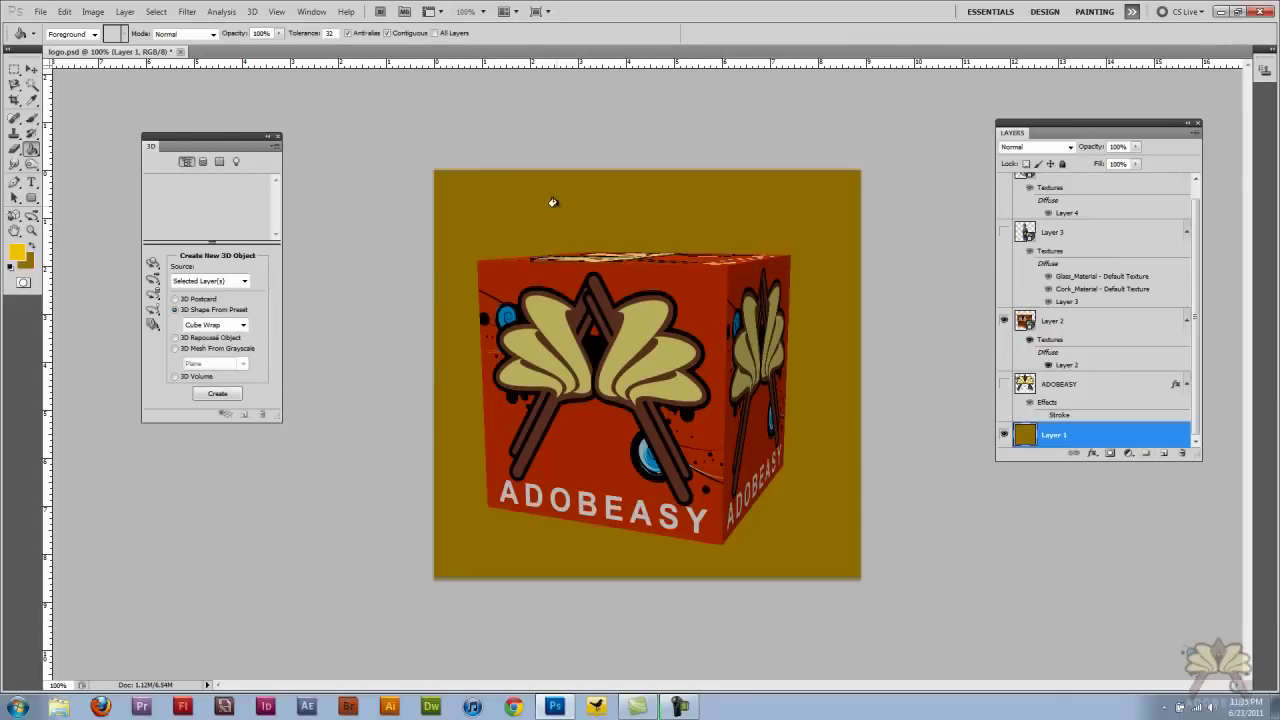
click(551, 201)
Step: On new Layer 5, fill a lower-half rectangle with dark olive and deselect
click(1166, 454)
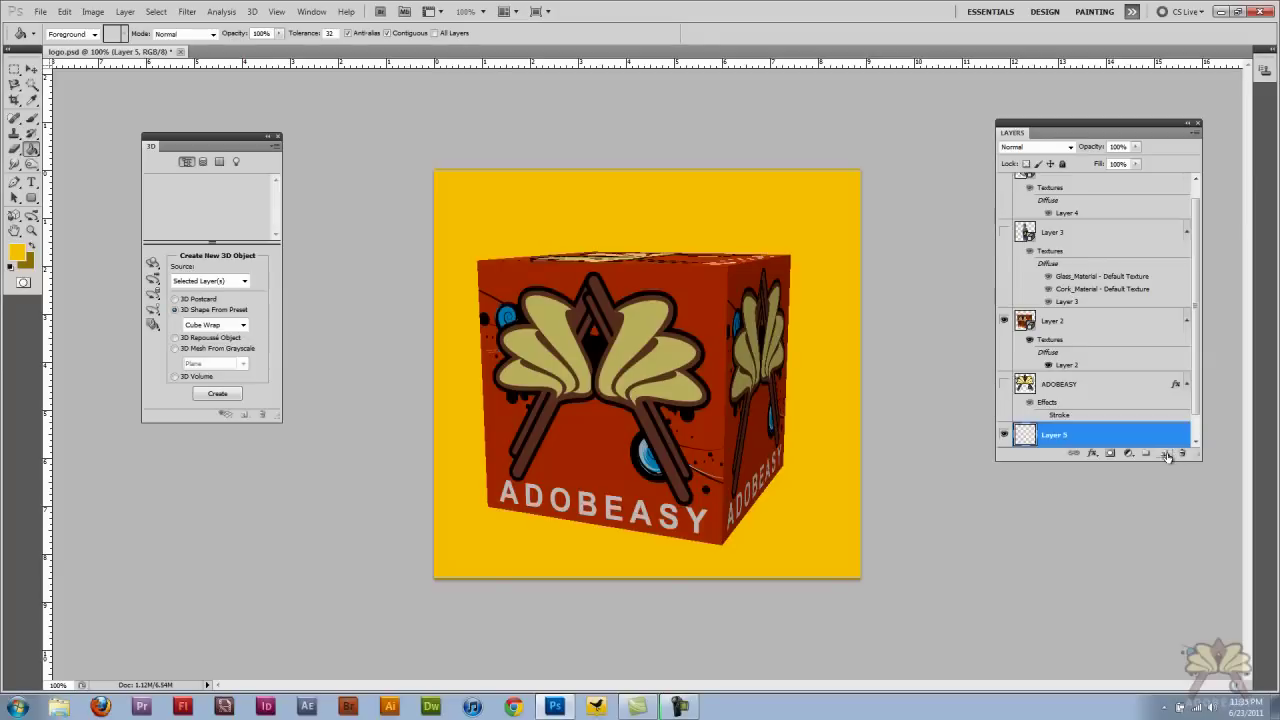
click(14, 69)
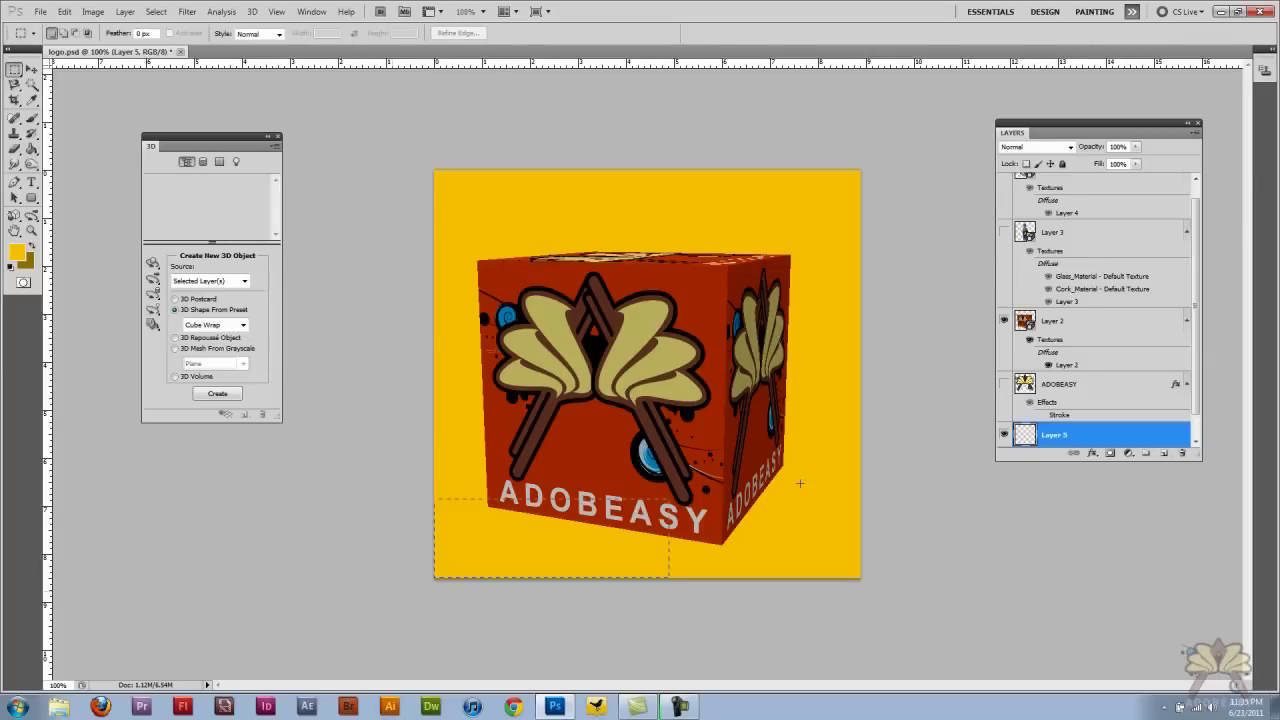
drag(800, 483, 1058, 388)
click(31, 148)
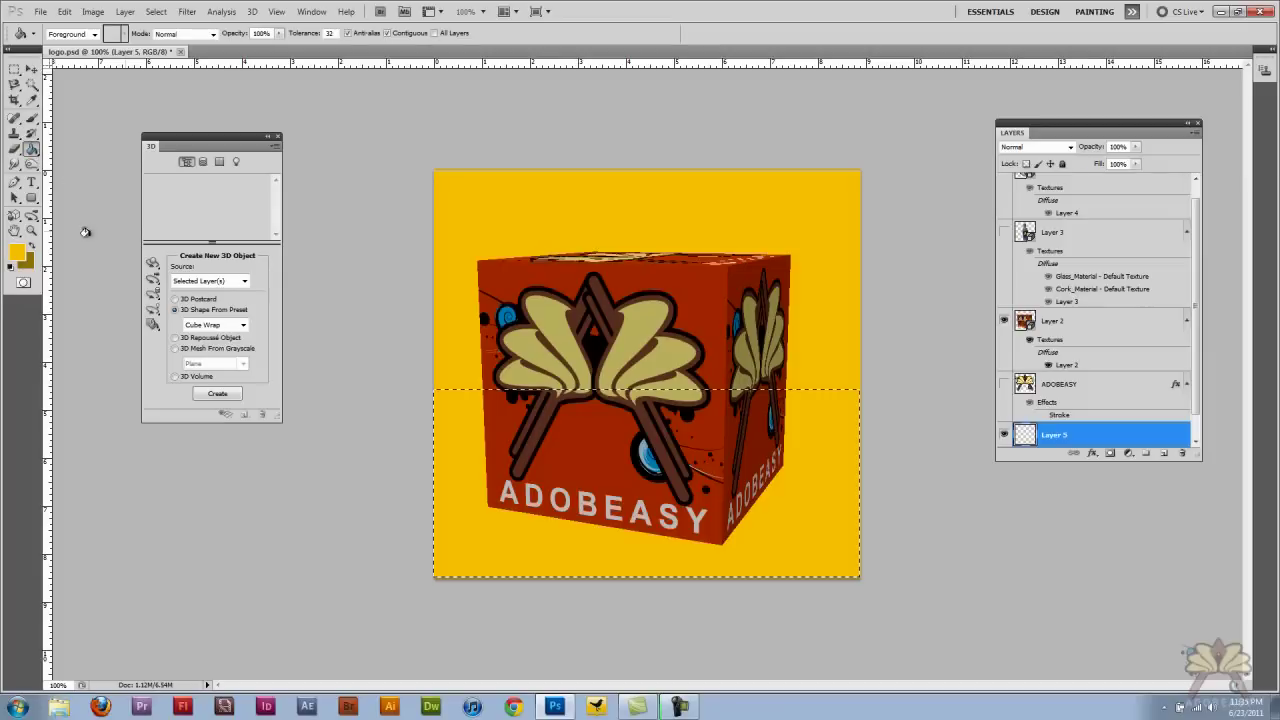
click(31, 245)
click(540, 537)
key(ctrl+d)
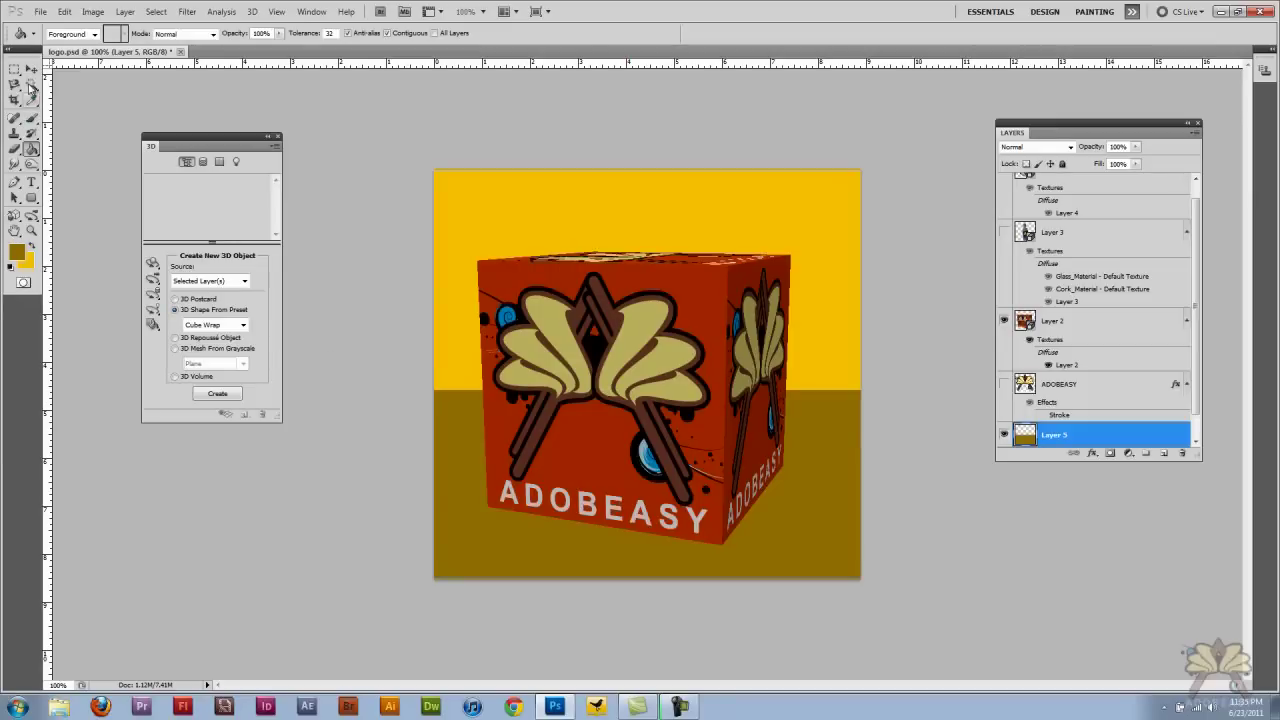
scroll(1088, 405, down, 1)
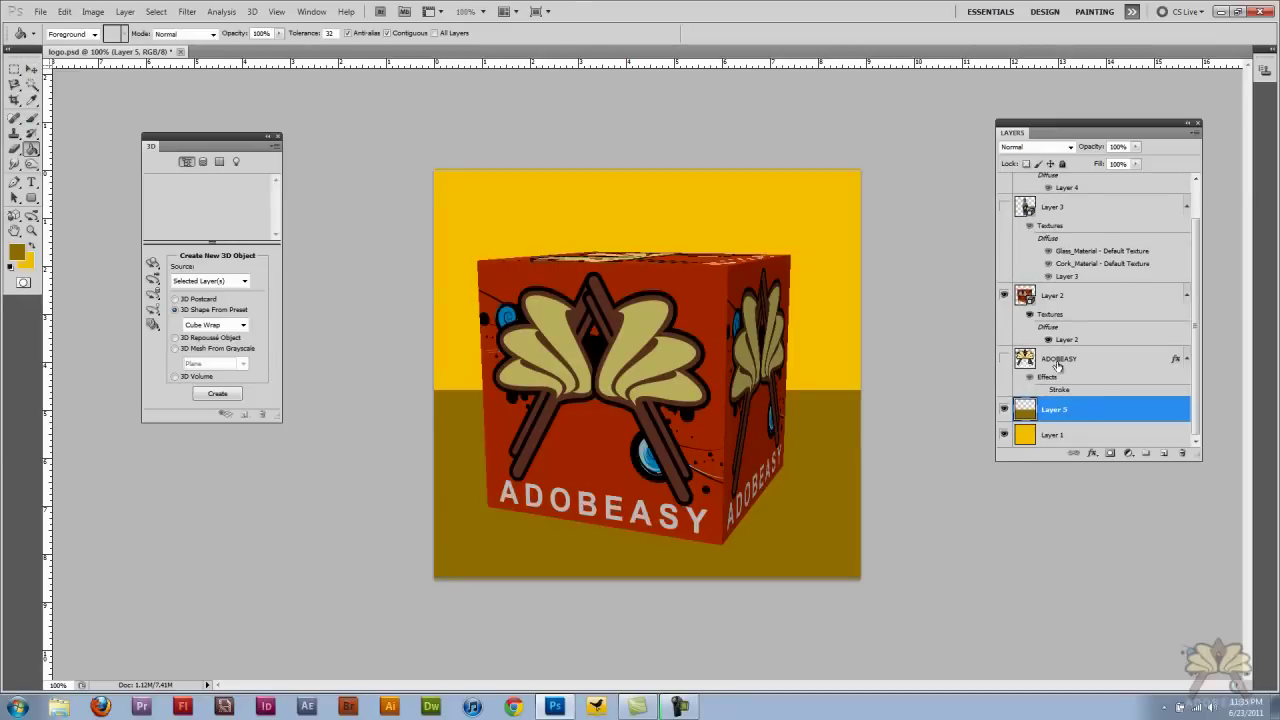
Step: Add a Normal-mode drop shadow to Layer 2 at -138° angle and 16 px distance, with adjusted opacity
click(1053, 298)
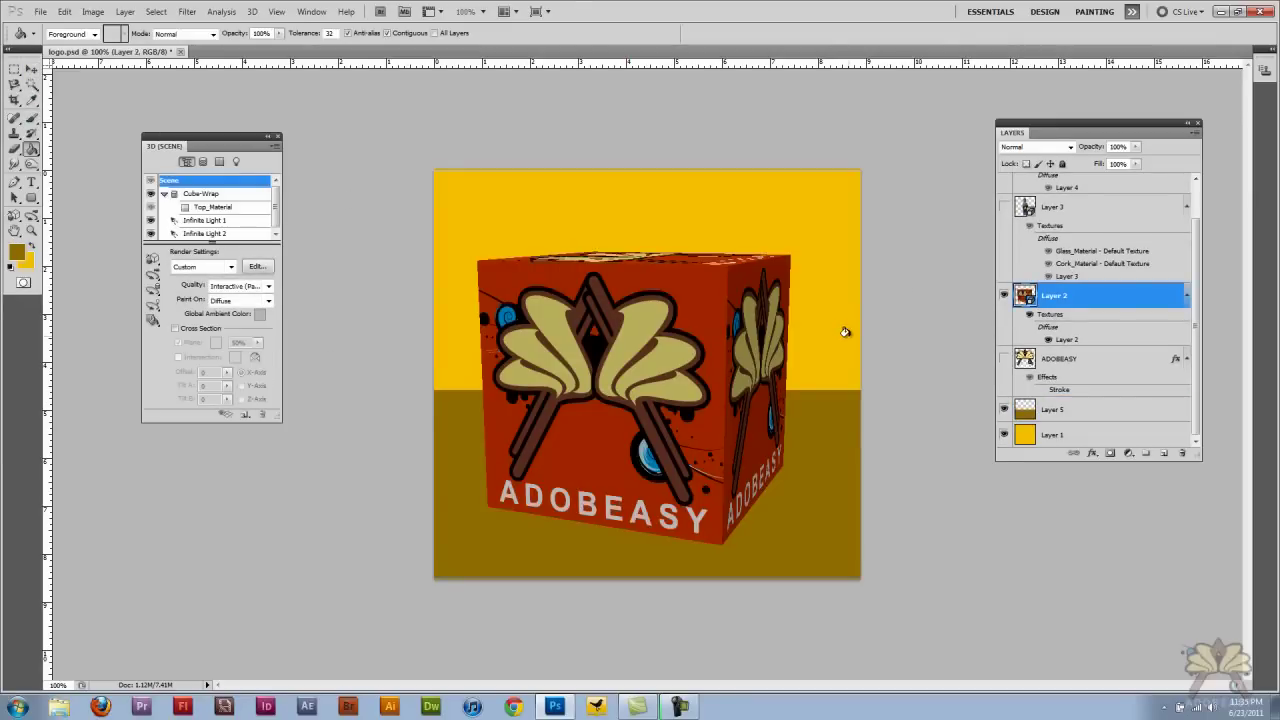
right_click(1092, 307)
click(1094, 327)
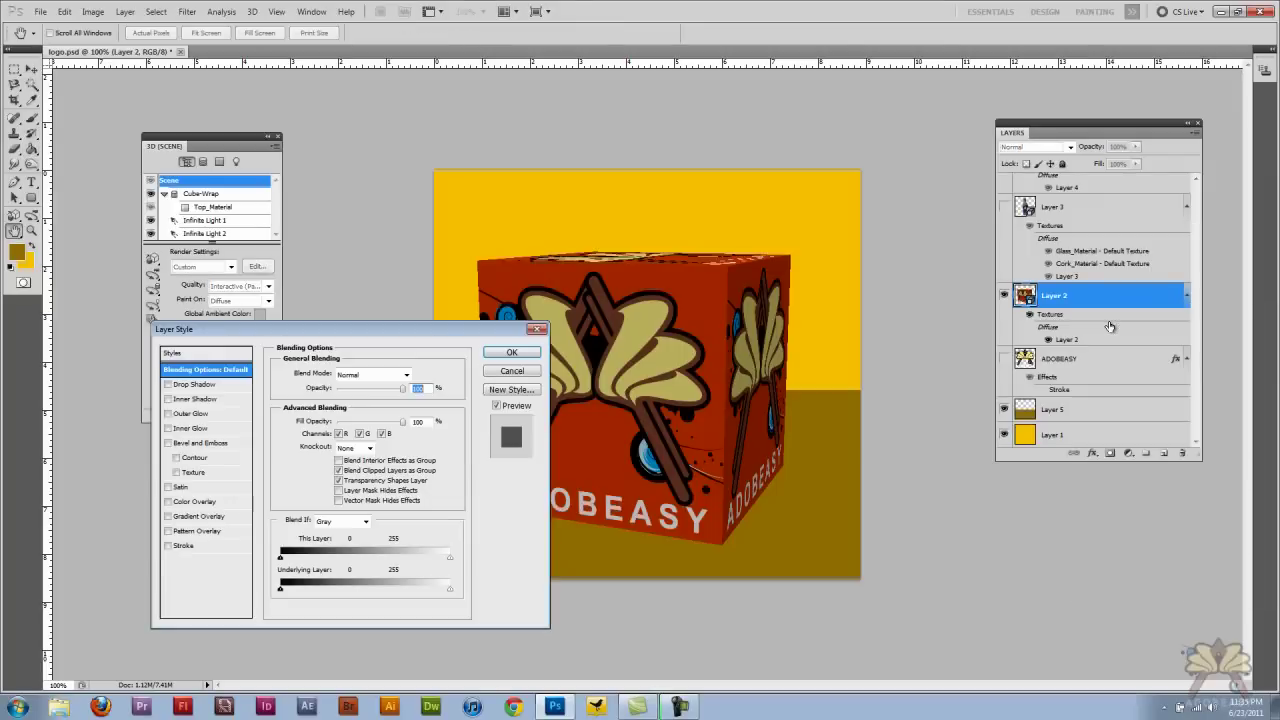
click(169, 385)
click(195, 388)
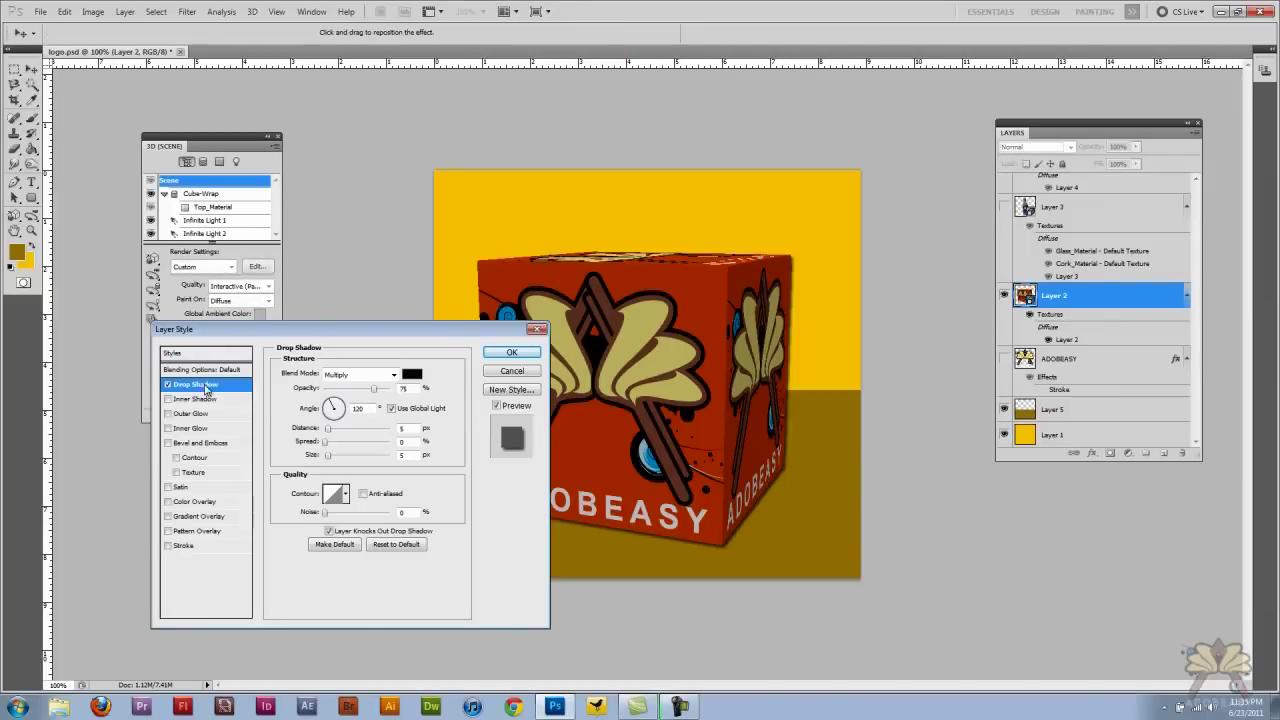
drag(325, 425, 327, 422)
click(393, 374)
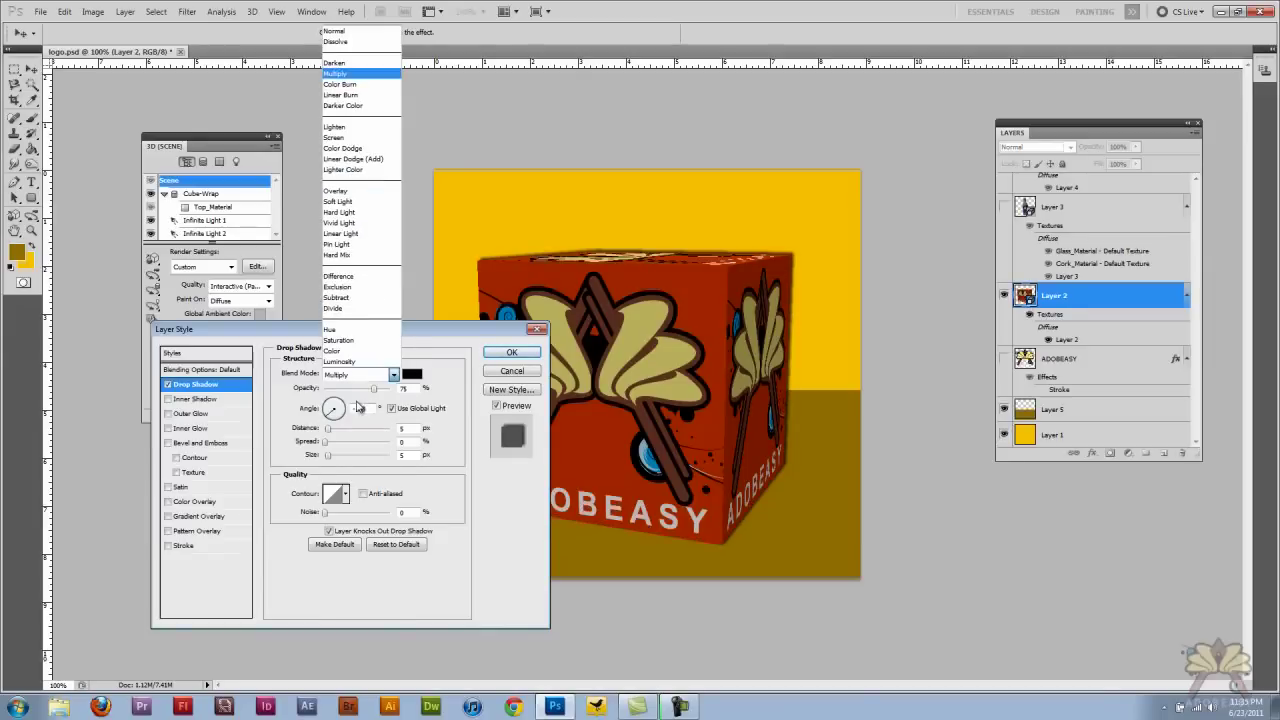
click(335, 33)
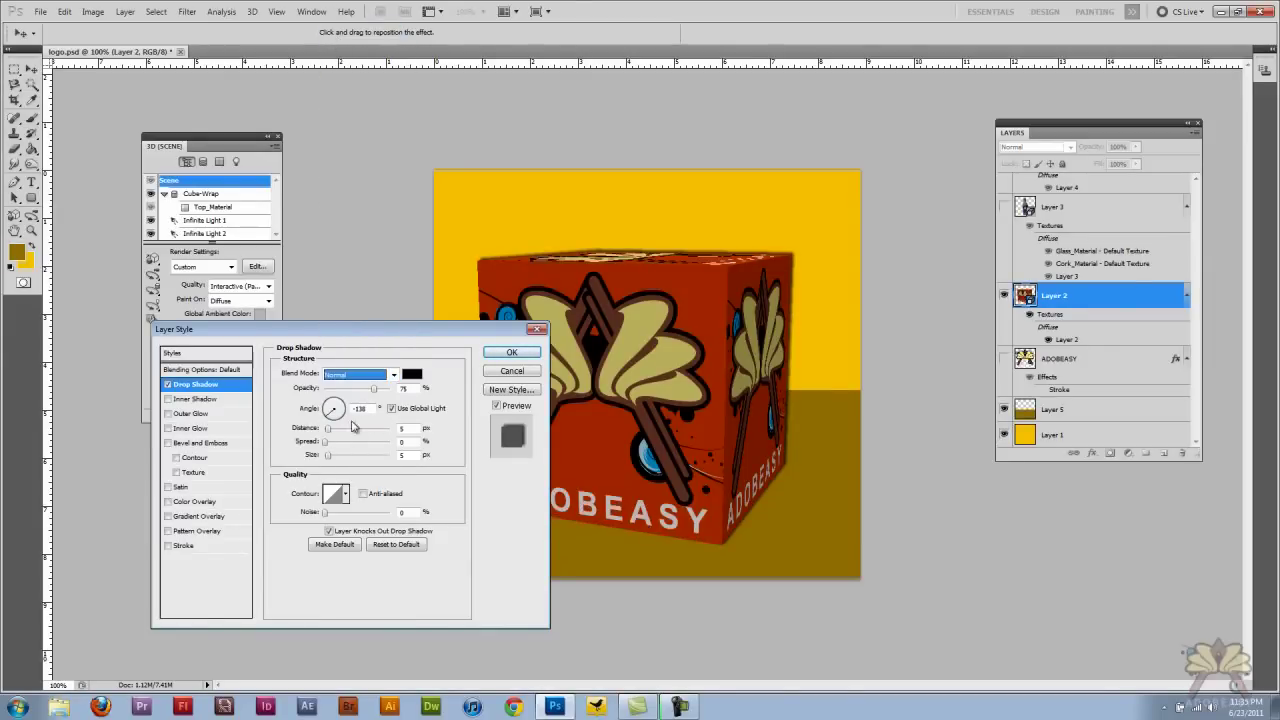
drag(372, 390, 384, 389)
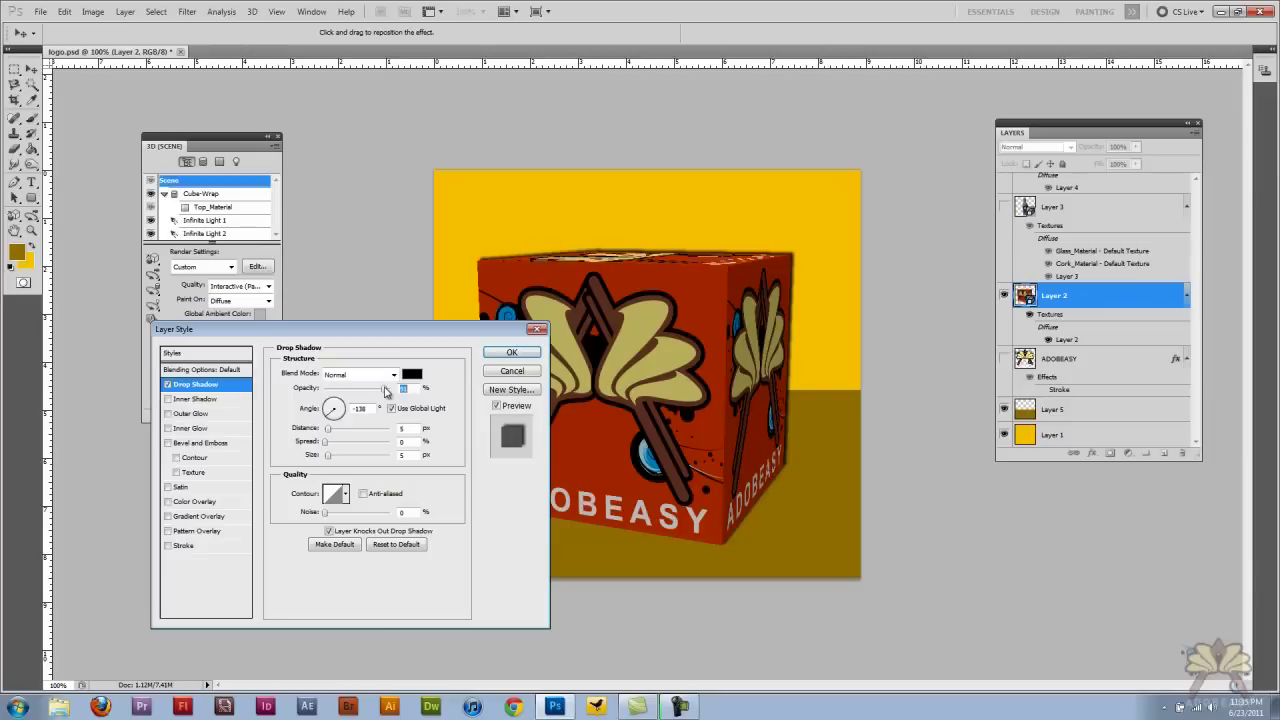
drag(328, 428, 337, 432)
drag(383, 390, 364, 393)
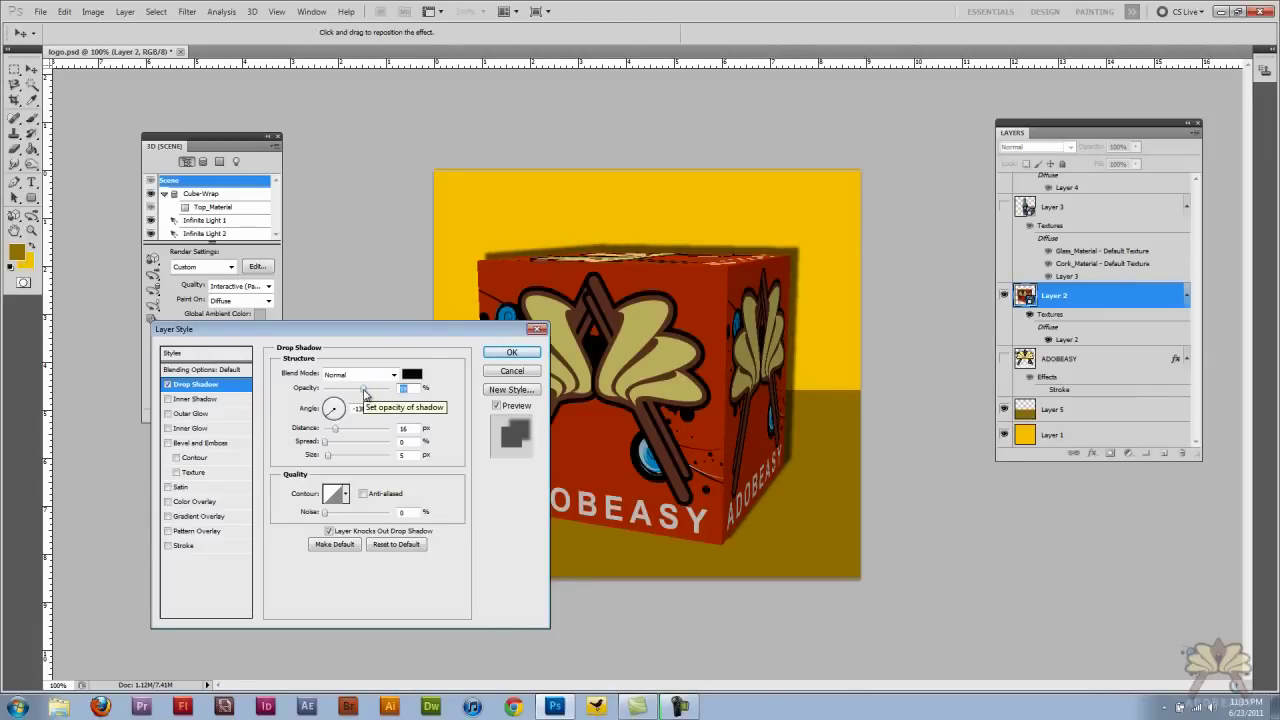
click(511, 352)
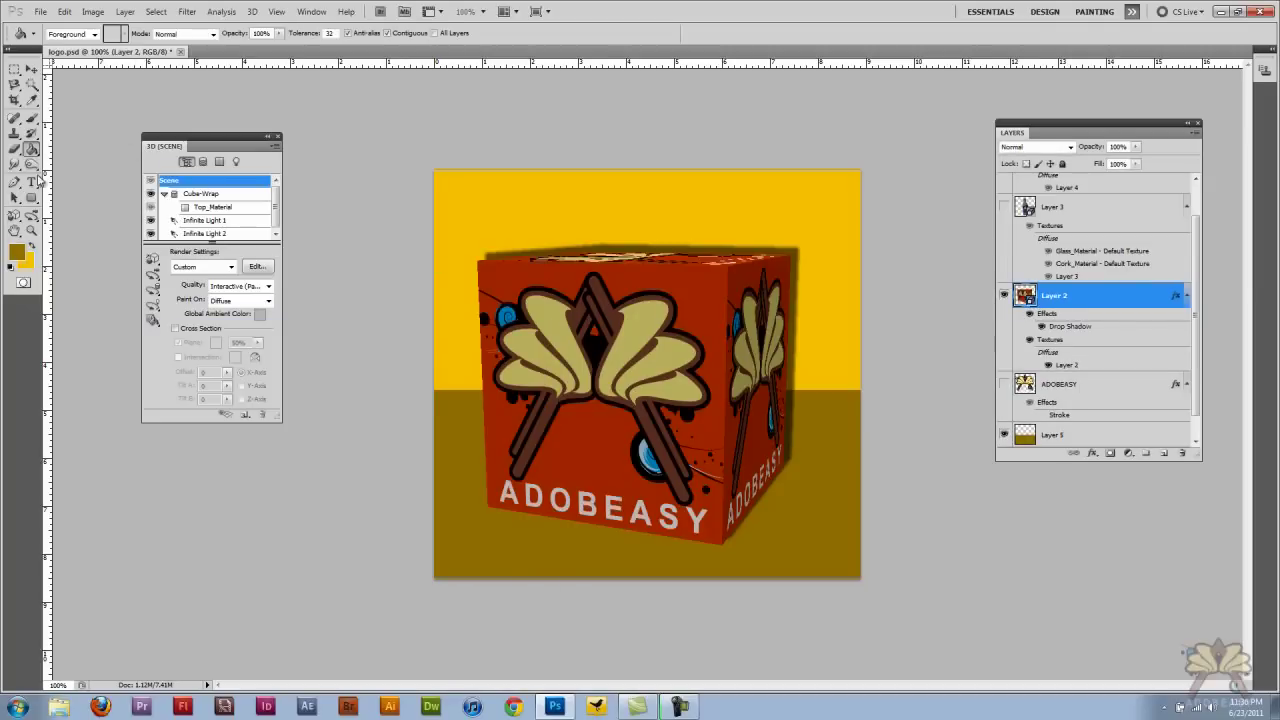
Step: Rotate the cube with the 3D Rotate tool until its front and top faces show the logo
click(31, 214)
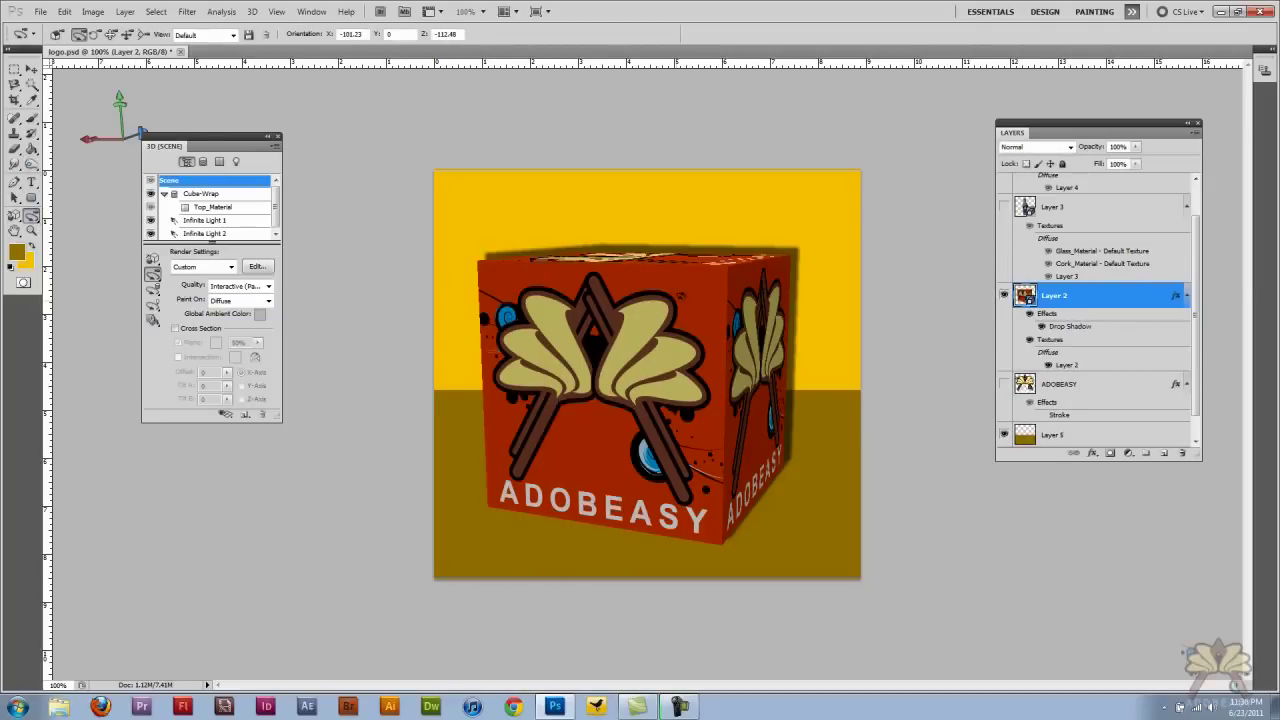
drag(681, 296, 533, 392)
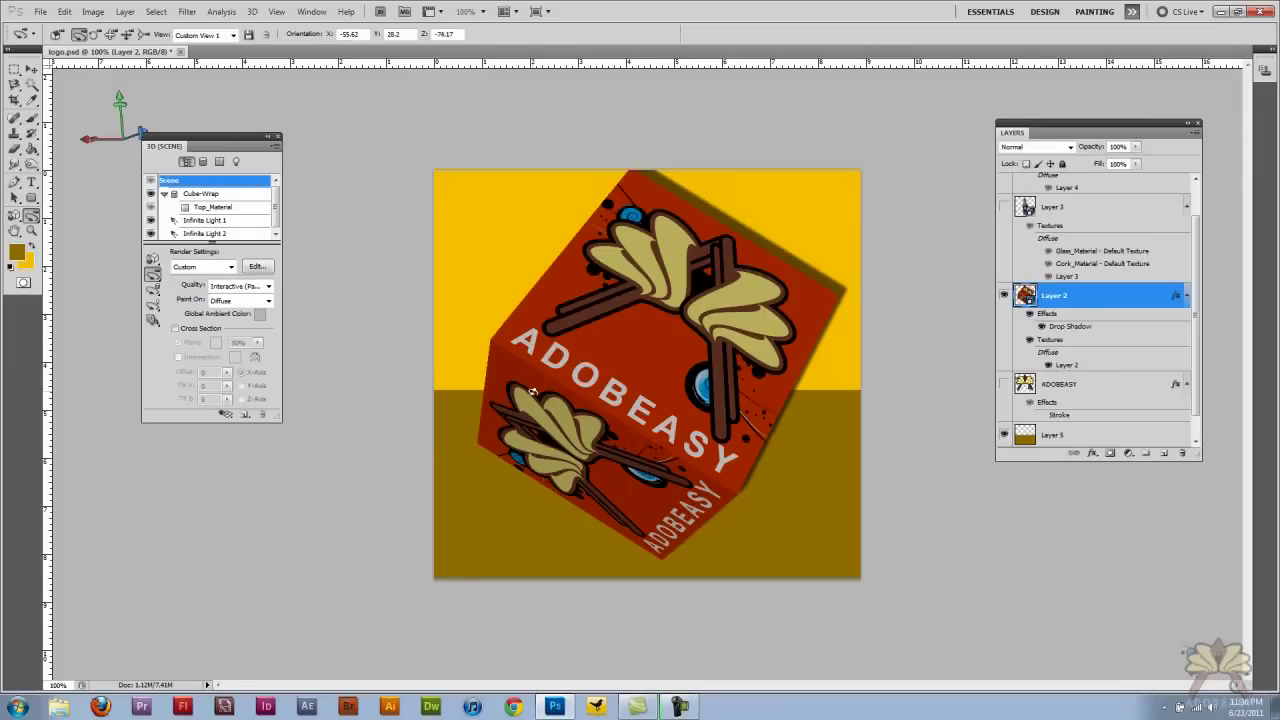
drag(730, 336, 792, 407)
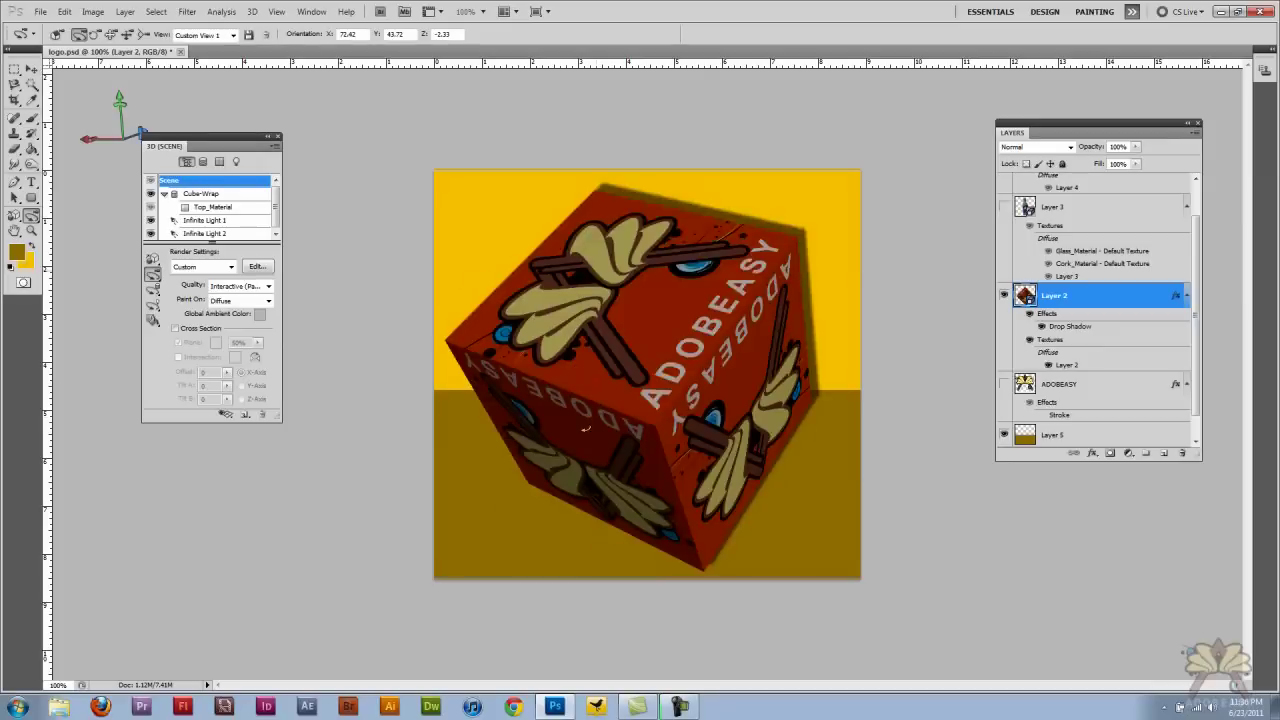
drag(560, 600, 620, 505)
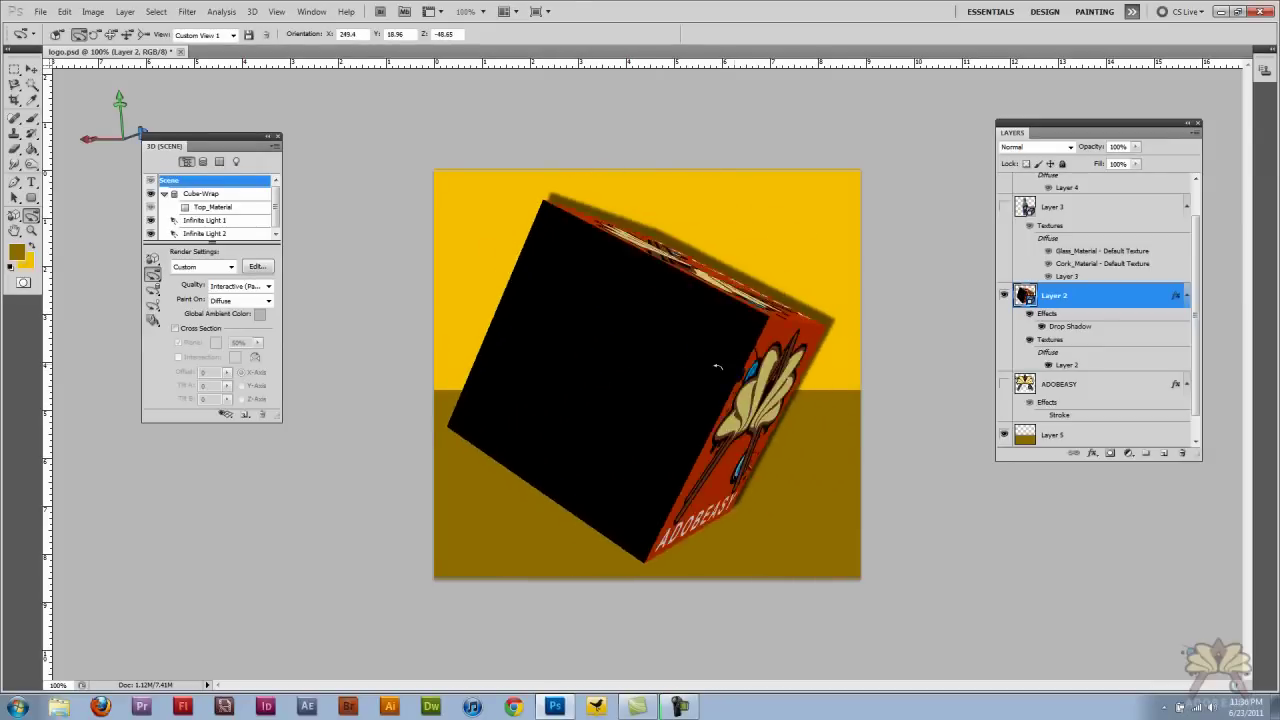
drag(527, 405, 568, 254)
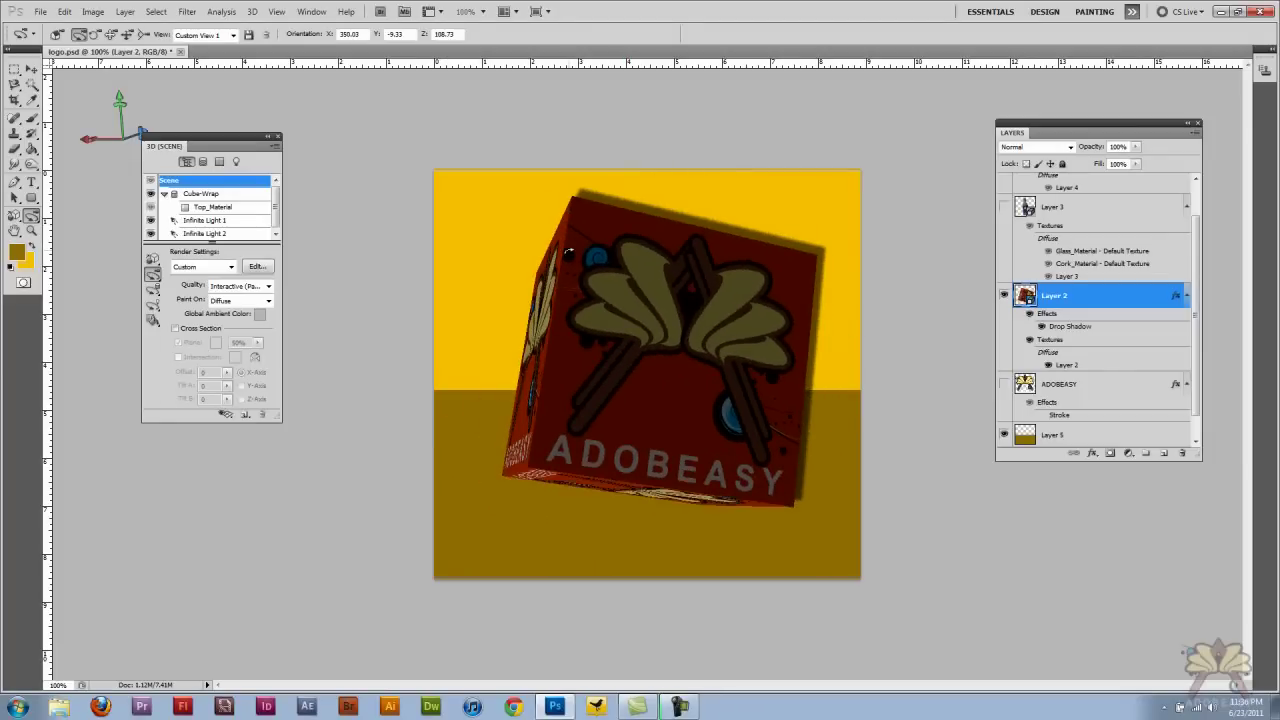
drag(534, 352, 632, 237)
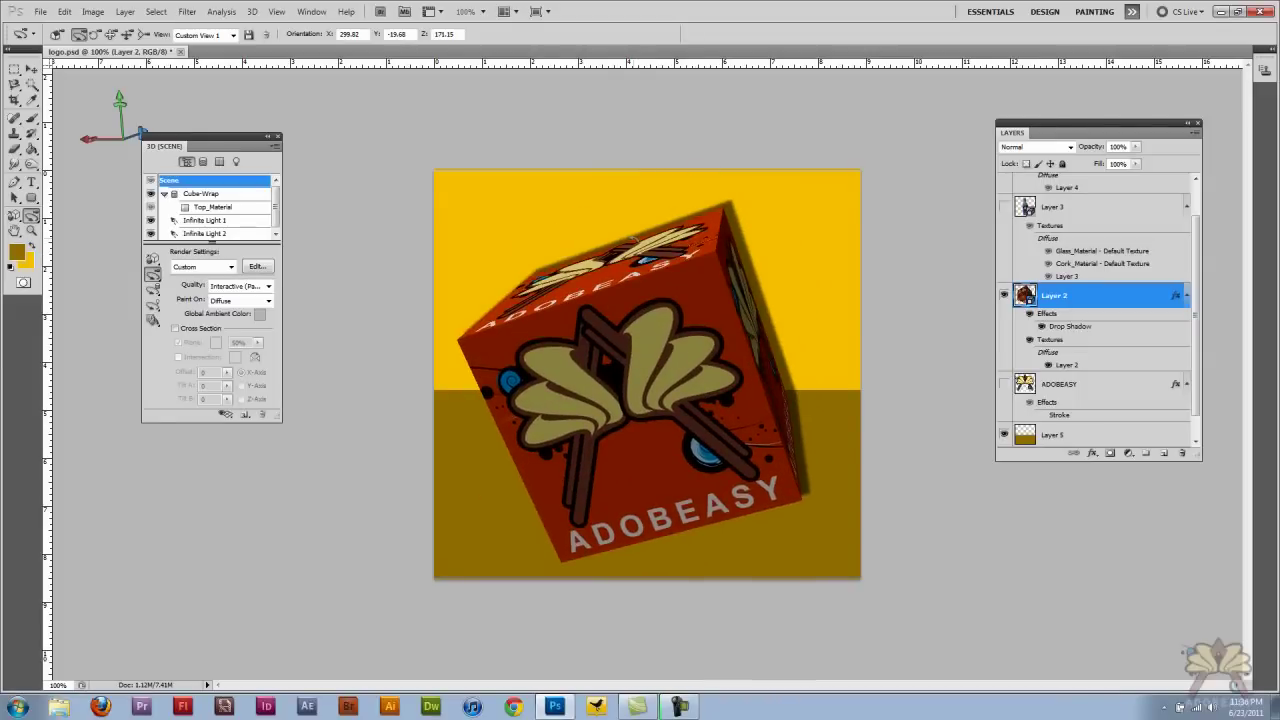